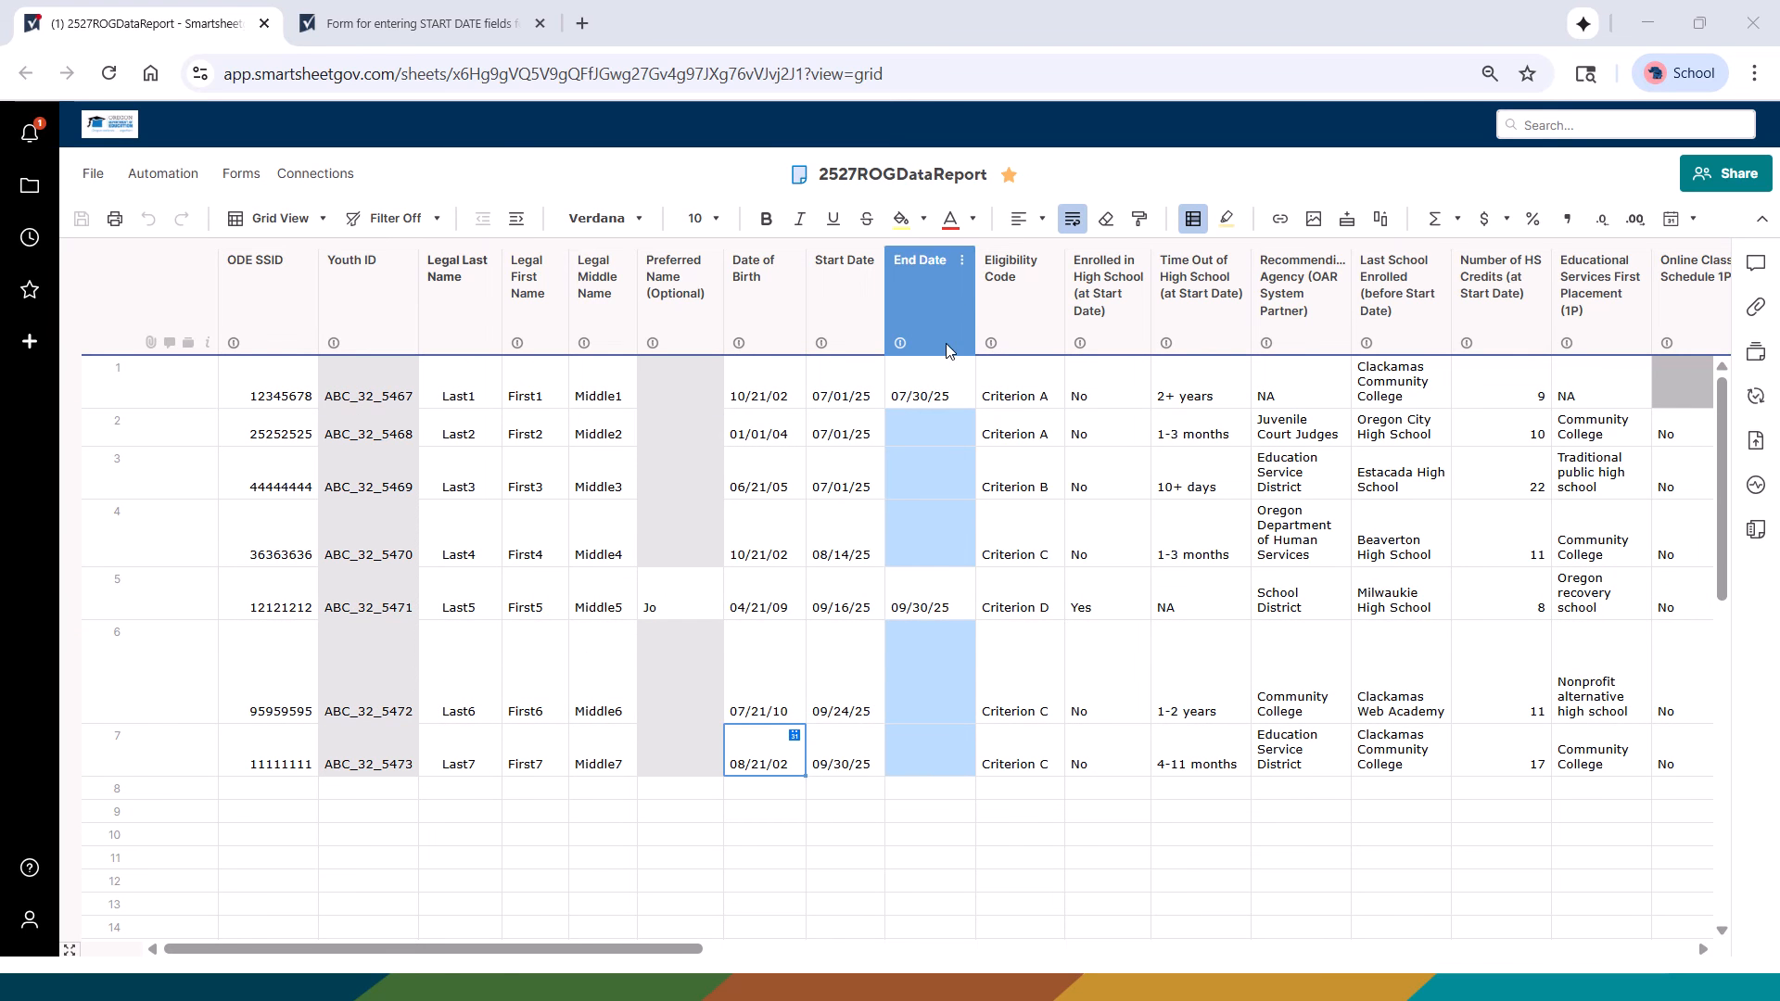
Step: Review the End Date entries for rows 1 and 5 and the matching credential and end-of-year outcome columns
{"action": "left_click", "coordinate": [942, 400]}
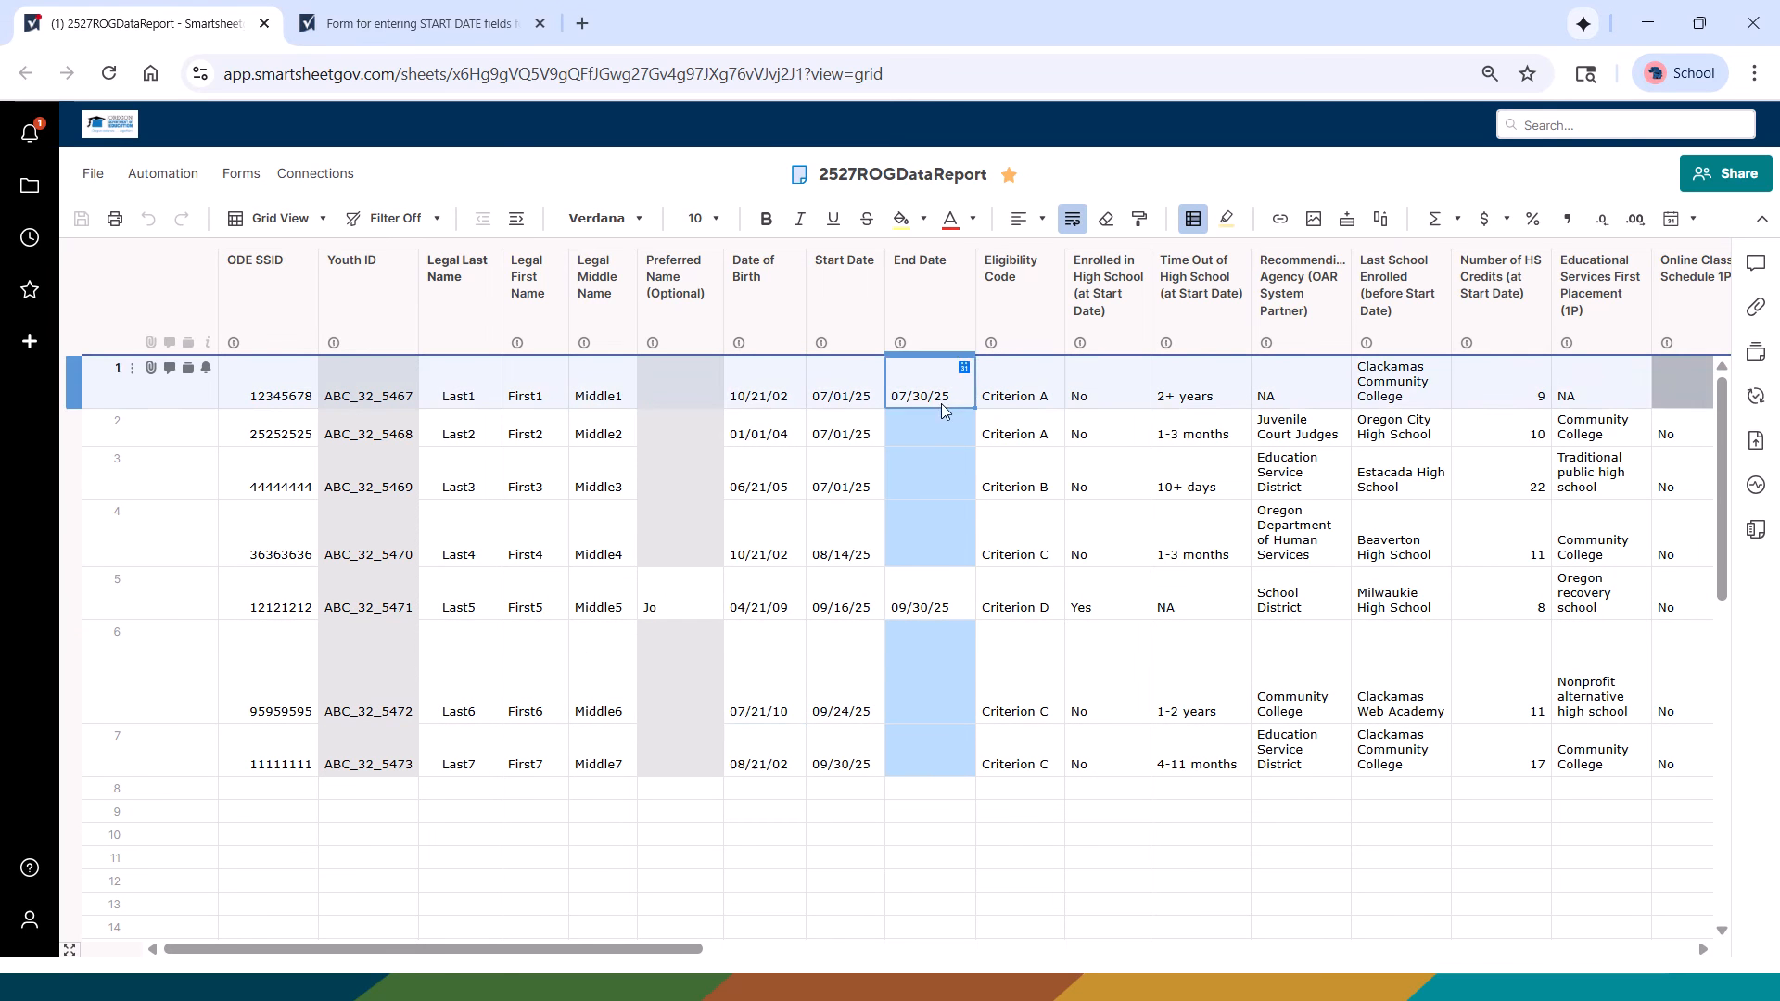
{"action": "left_click", "coordinate": [928, 594]}
{"action": "left_click_drag", "start_coordinate": [542, 957], "coordinate": [1363, 953]}
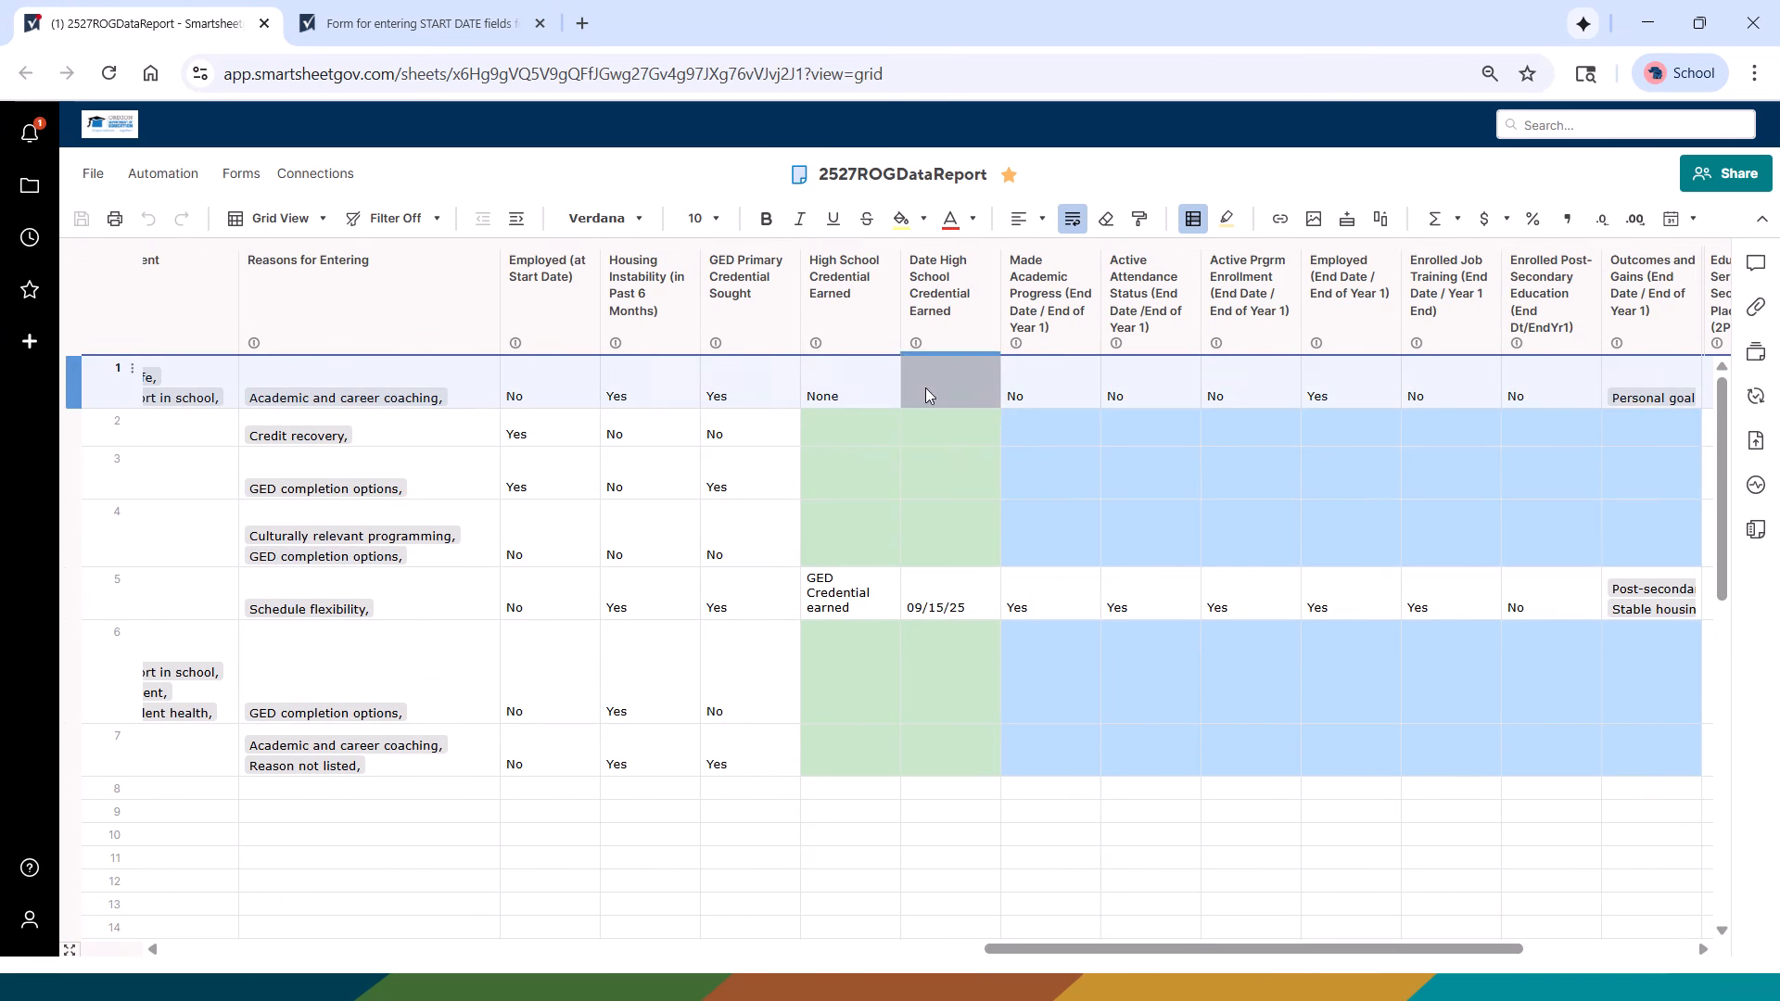
{"action": "left_click_drag", "start_coordinate": [1206, 952], "coordinate": [1271, 952]}
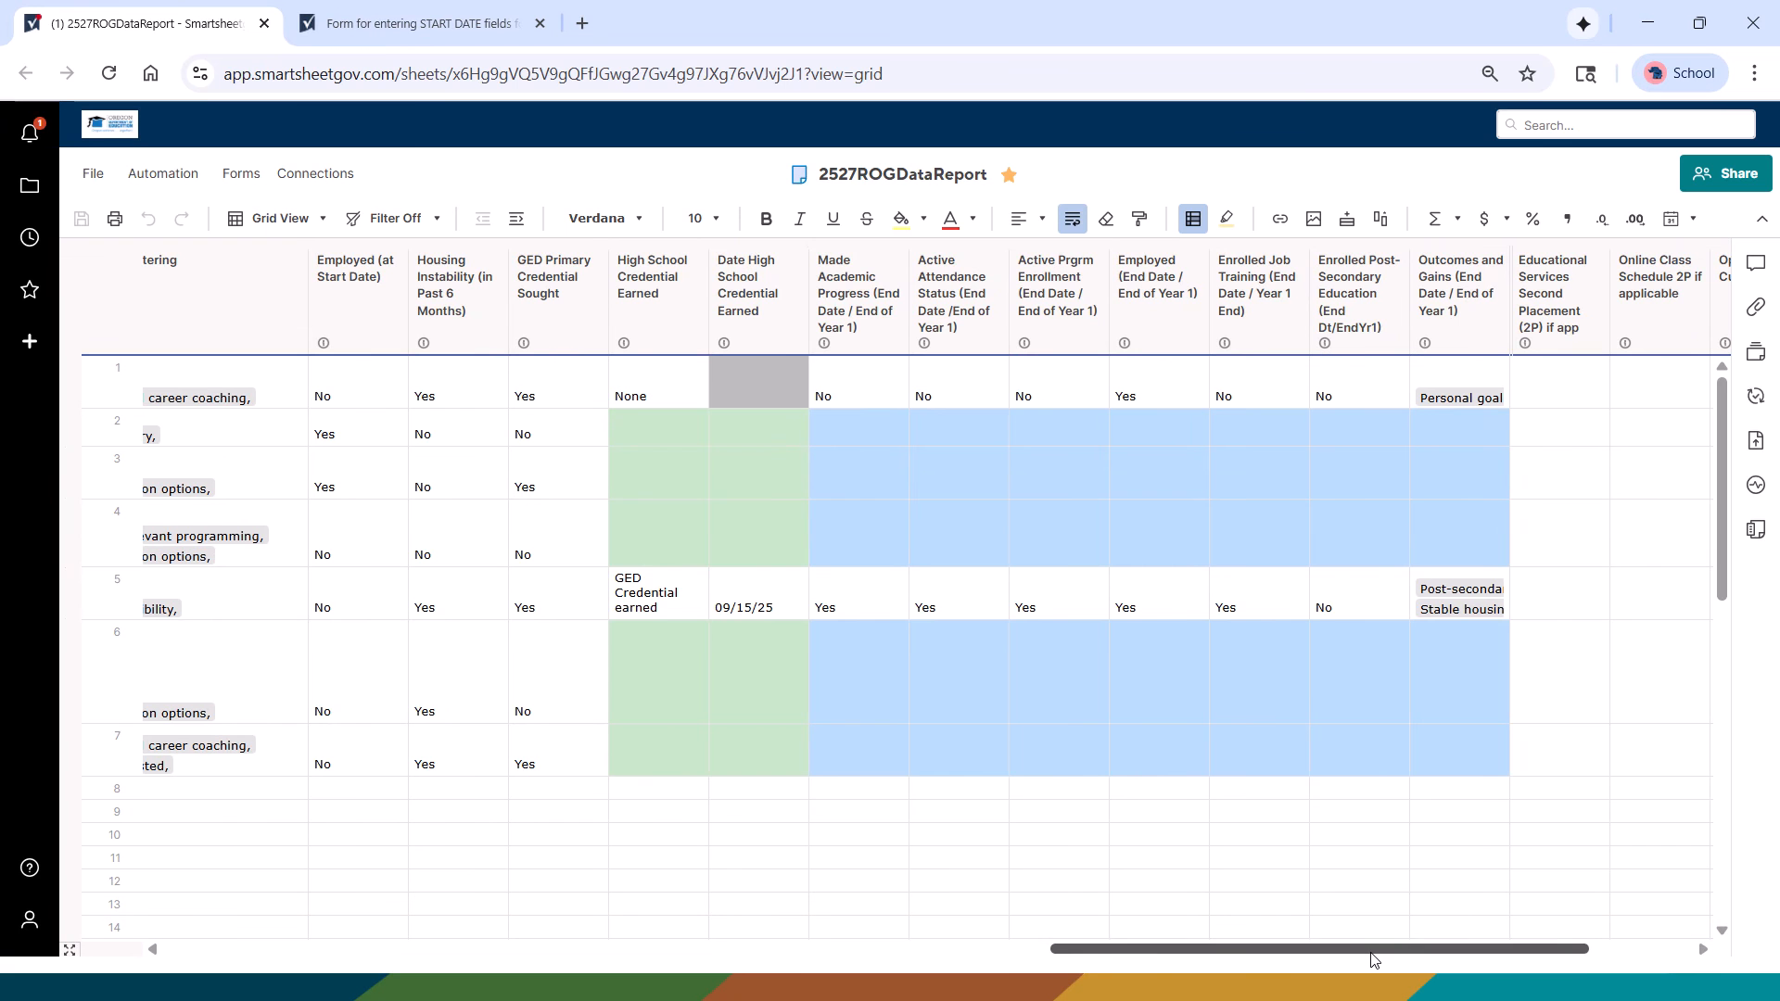
{"action": "left_click_drag", "start_coordinate": [1376, 960], "coordinate": [482, 957]}
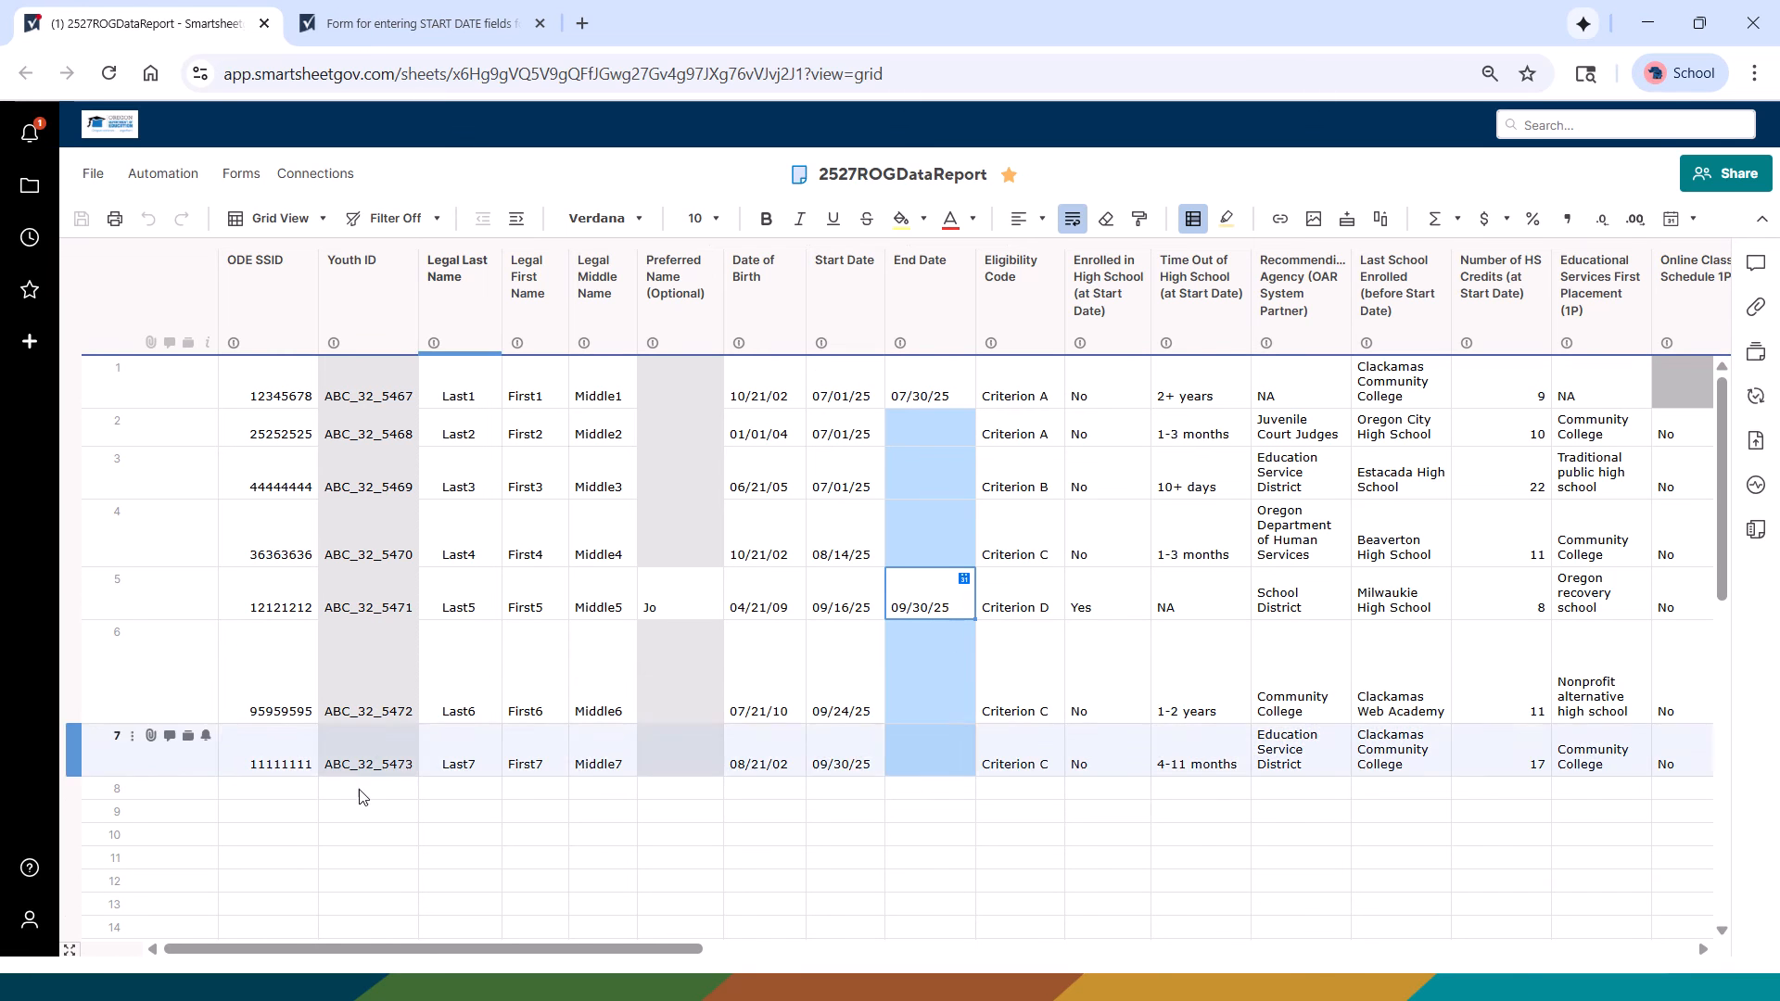
Step: Start a participant record in row 8 with the ODE SSID and the Legal Last Name "test"
{"action": "left_click", "coordinate": [271, 791]}
{"action": "type", "text": "1223"}
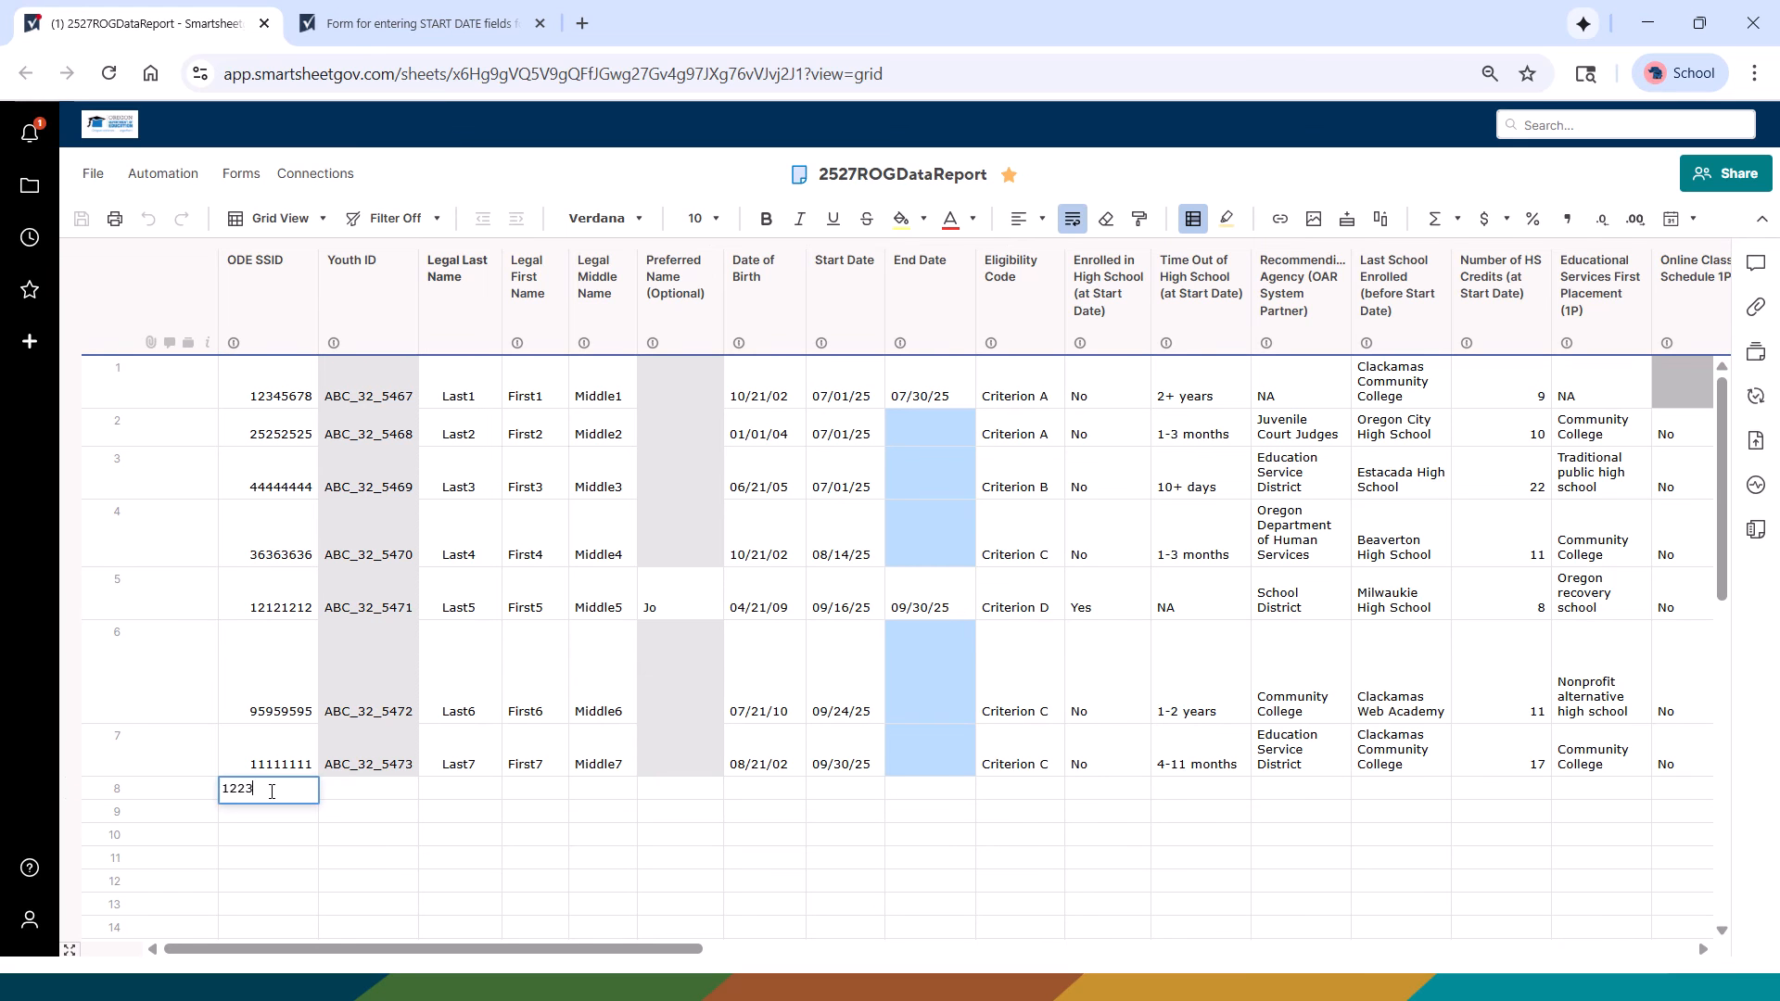
{"action": "type", "text": "4567"}
{"action": "key", "text": "Return"}
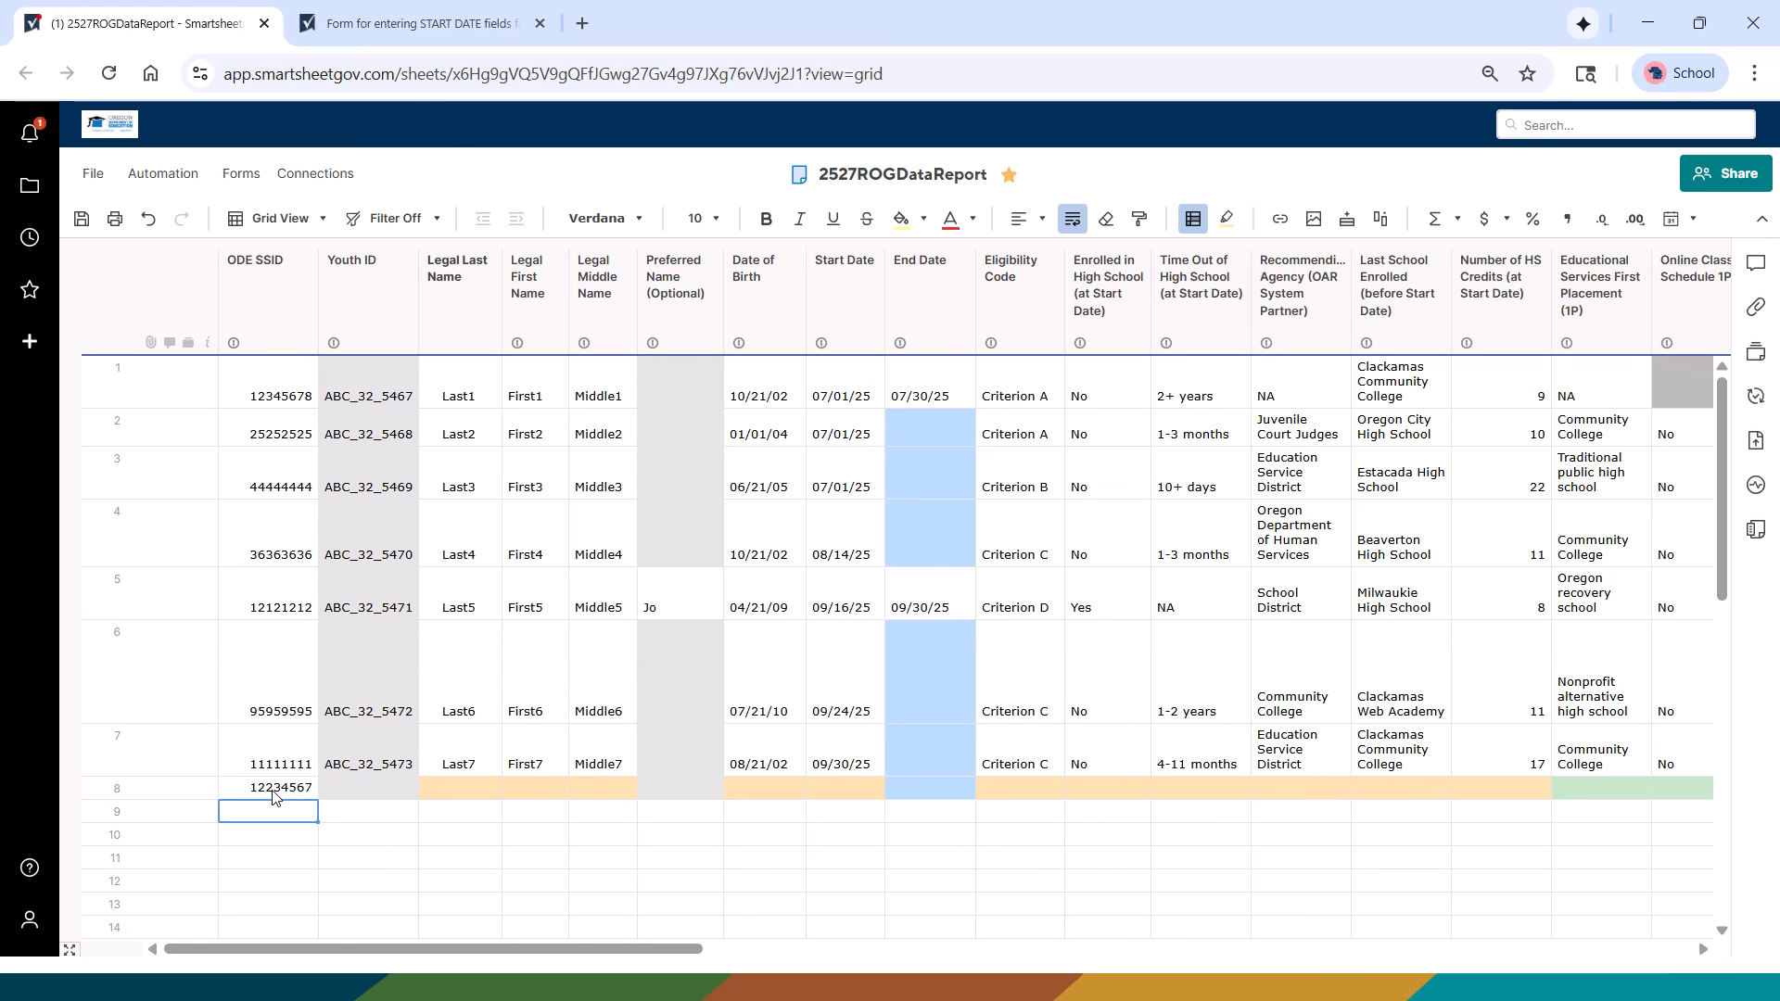
{"action": "left_click", "coordinate": [446, 788]}
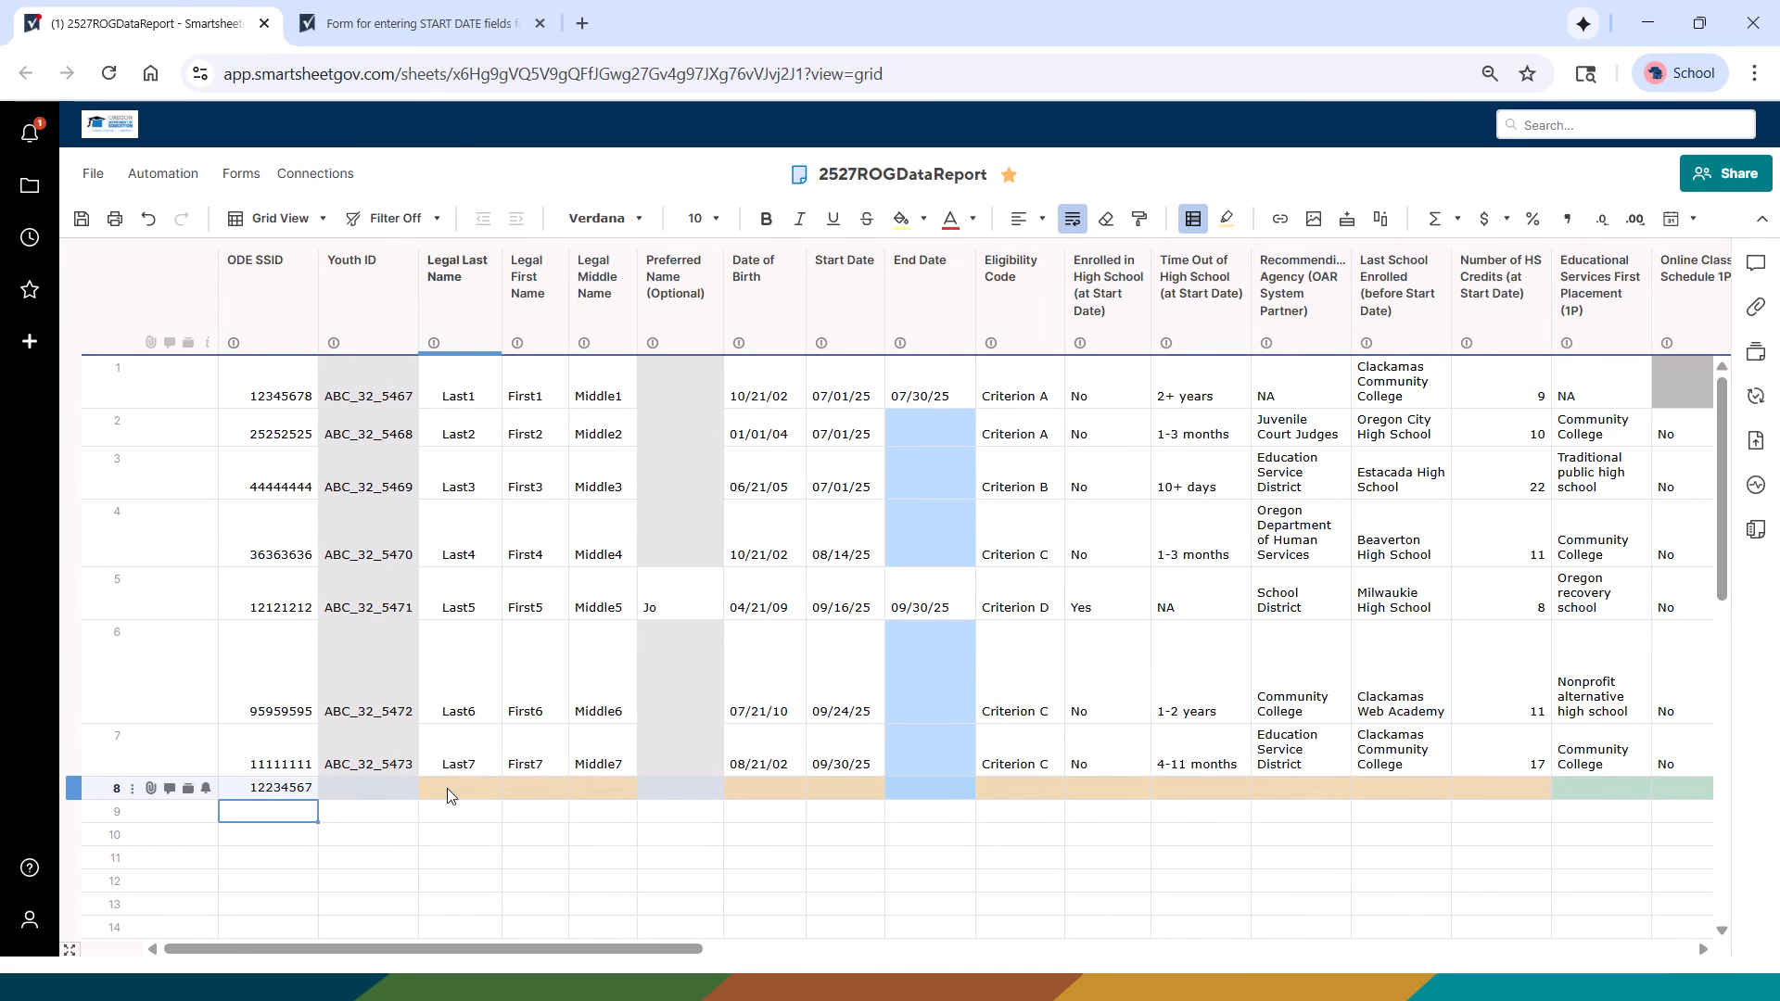
{"action": "type", "text": "test"}
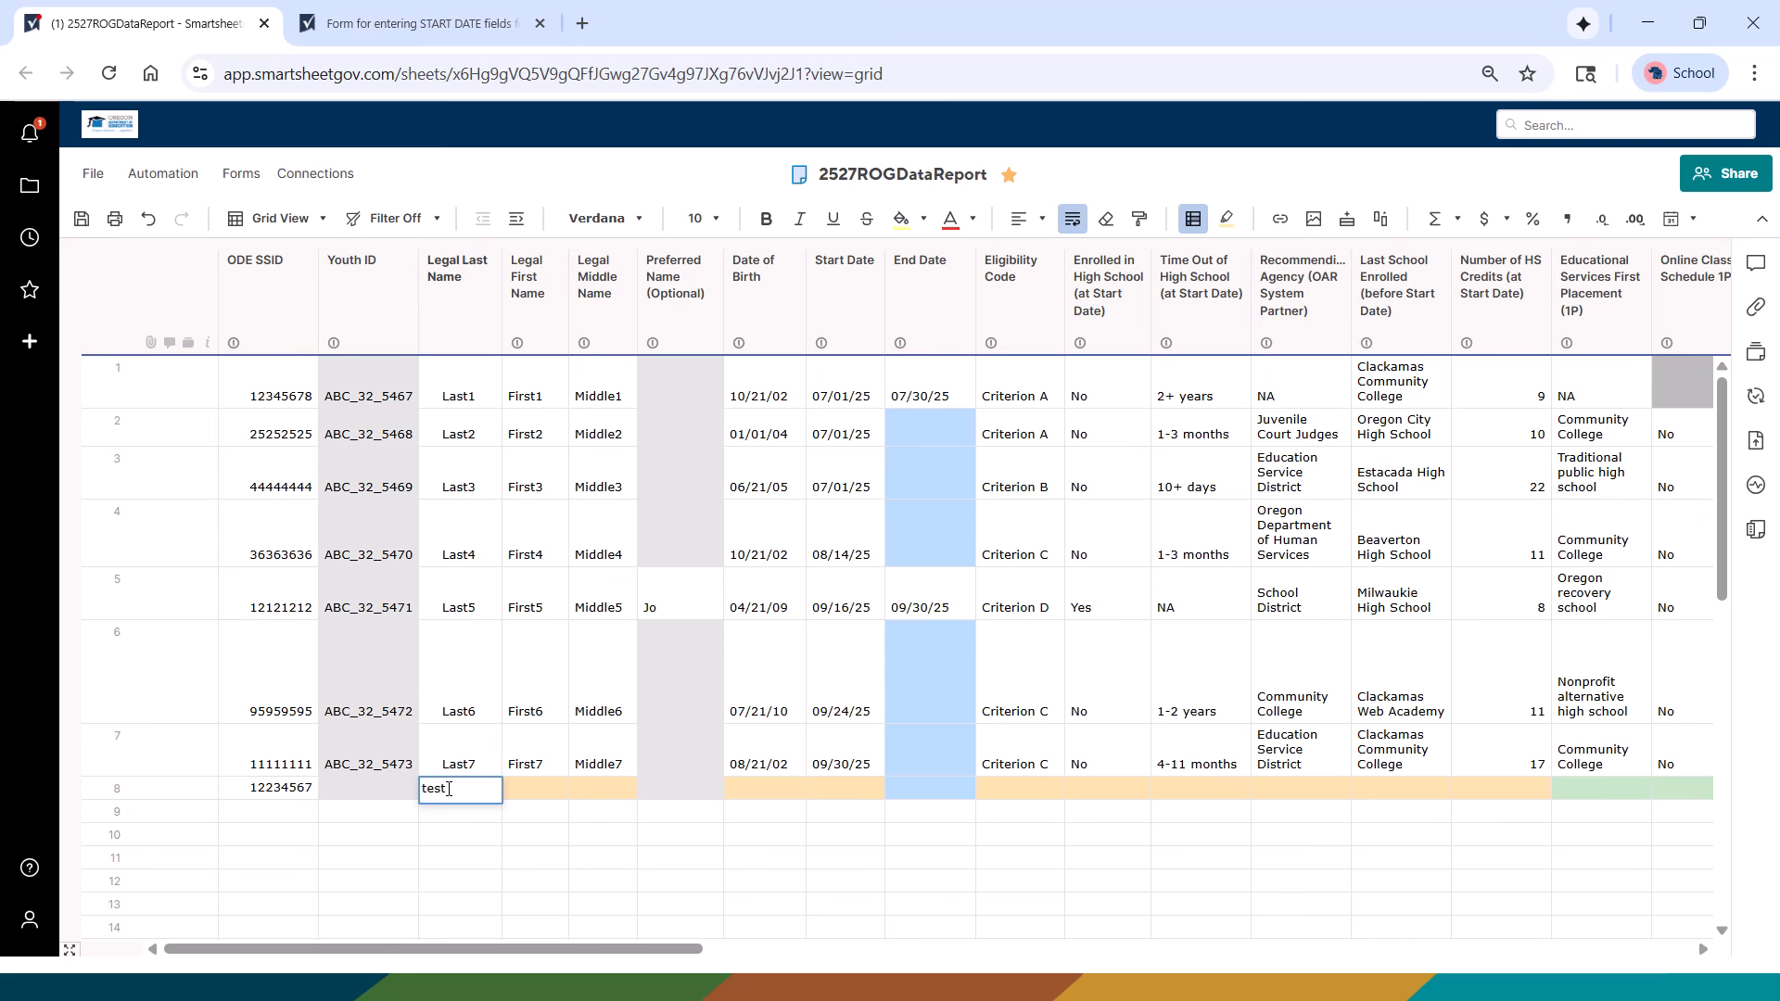
Step: Fill in the date of birth in row 8 and set the Eligibility Code to Criterion A
{"action": "left_click", "coordinate": [788, 795]}
{"action": "left_click", "coordinate": [795, 788]}
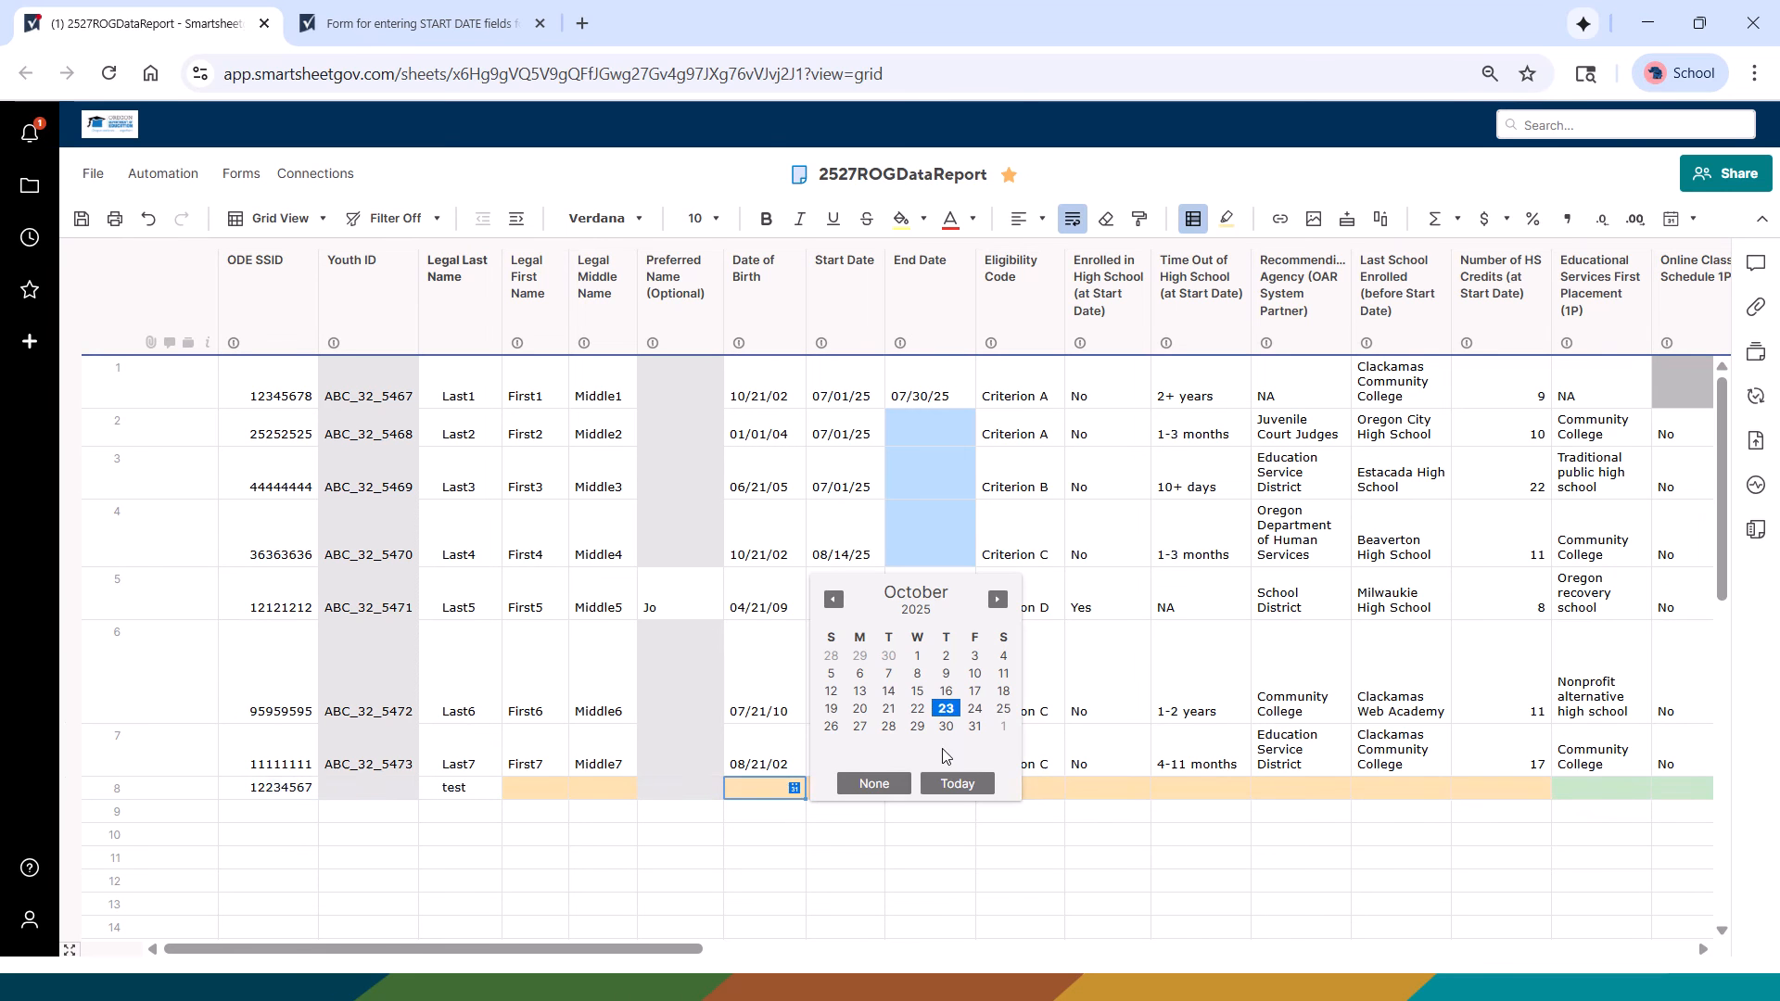
{"action": "left_click", "coordinate": [944, 708]}
{"action": "left_click", "coordinate": [1055, 786]}
{"action": "left_click", "coordinate": [1057, 784]}
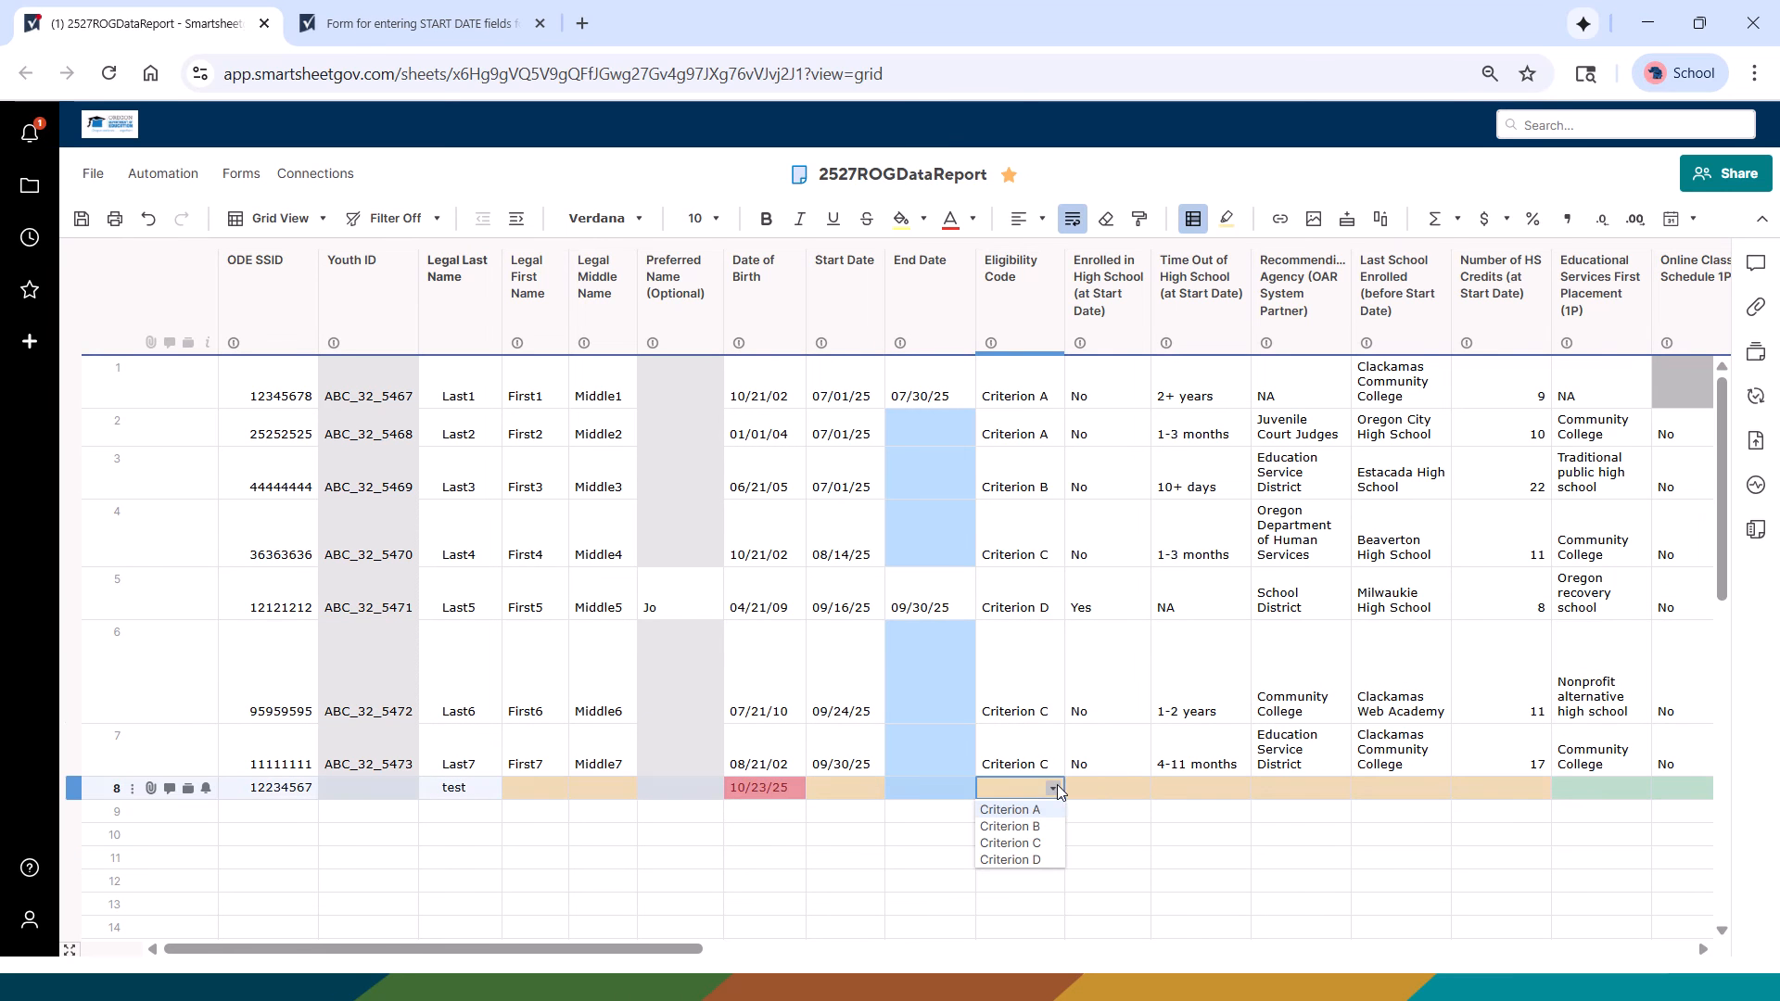
{"action": "left_click", "coordinate": [1036, 811]}
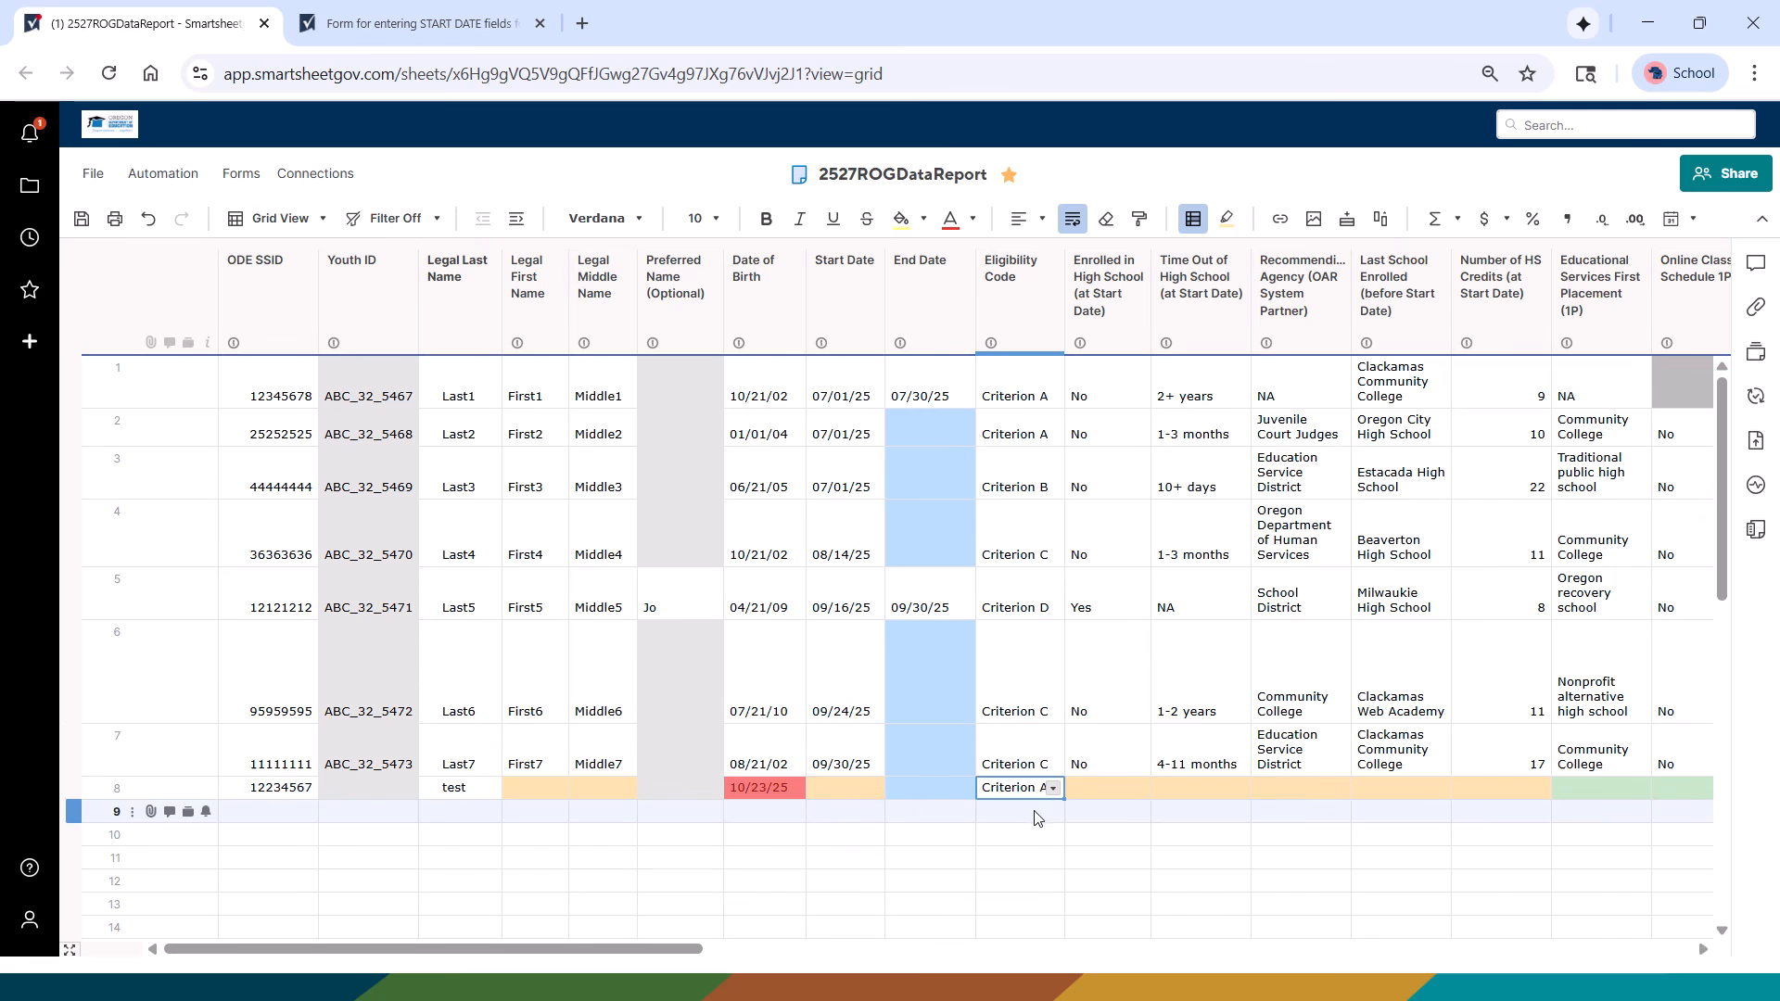
Step: Set the Start Date in row 8 to 10/21/25
{"action": "left_click", "coordinate": [854, 800]}
{"action": "left_click", "coordinate": [873, 789]}
{"action": "left_click", "coordinate": [969, 713]}
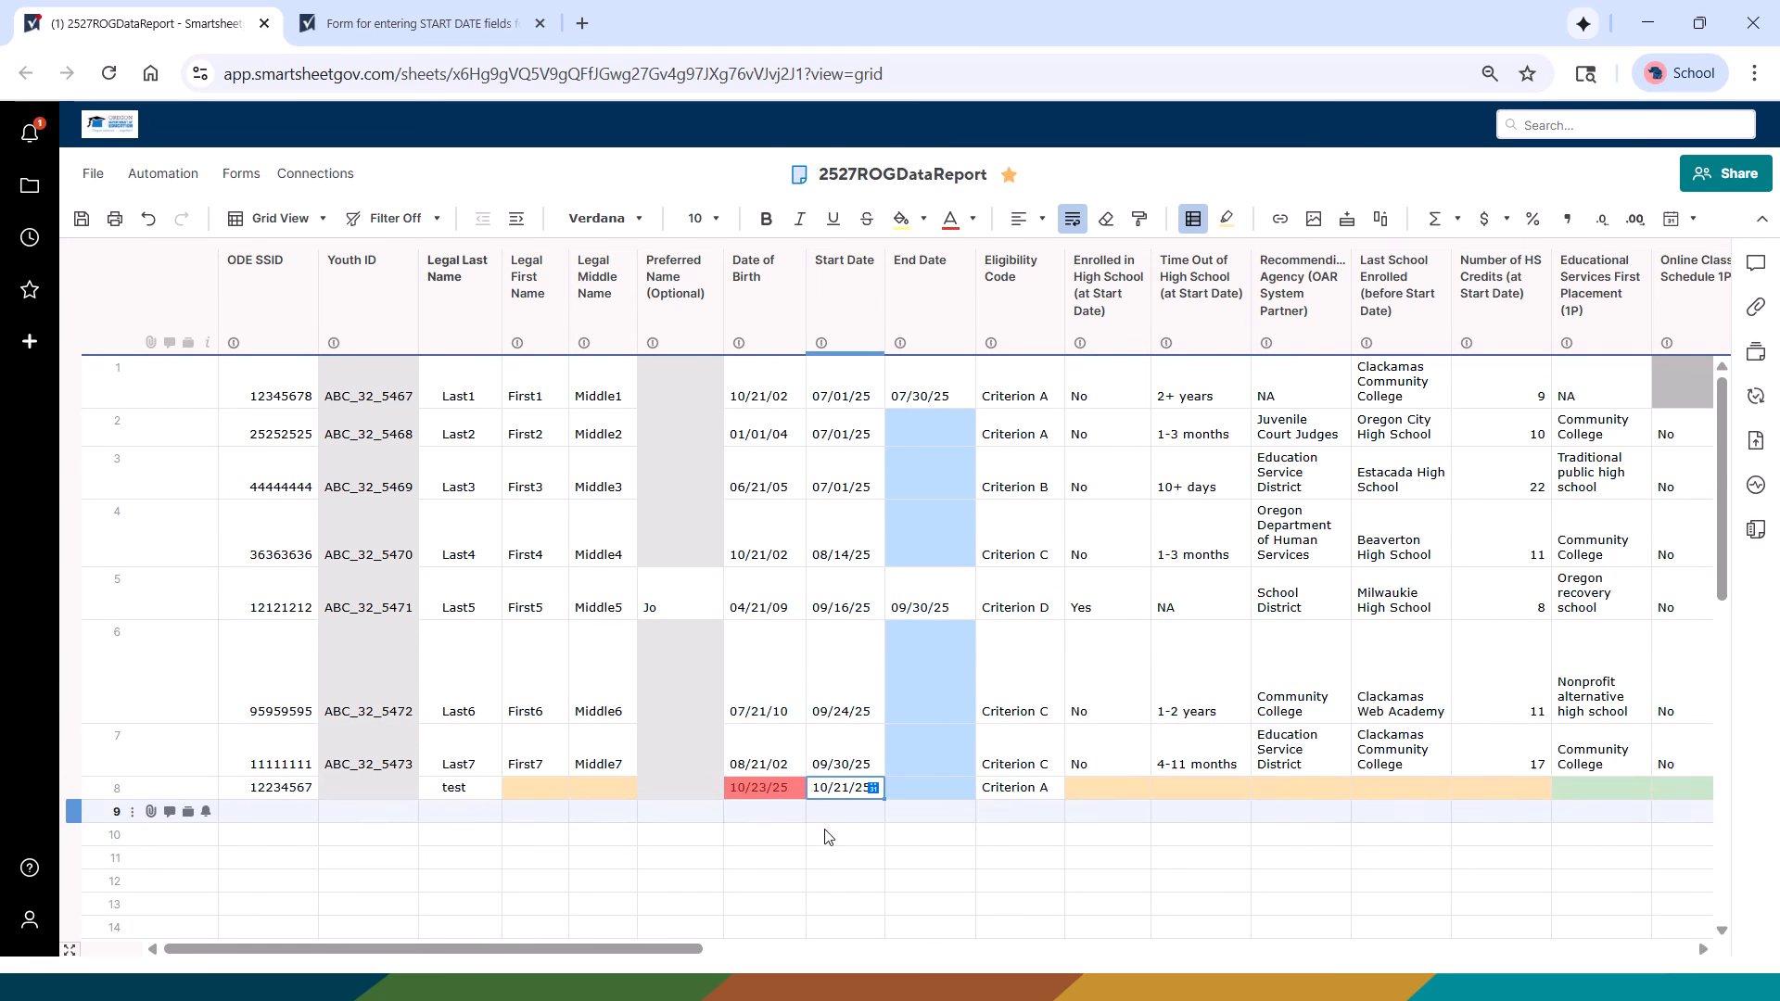
{"action": "left_click", "coordinate": [828, 837]}
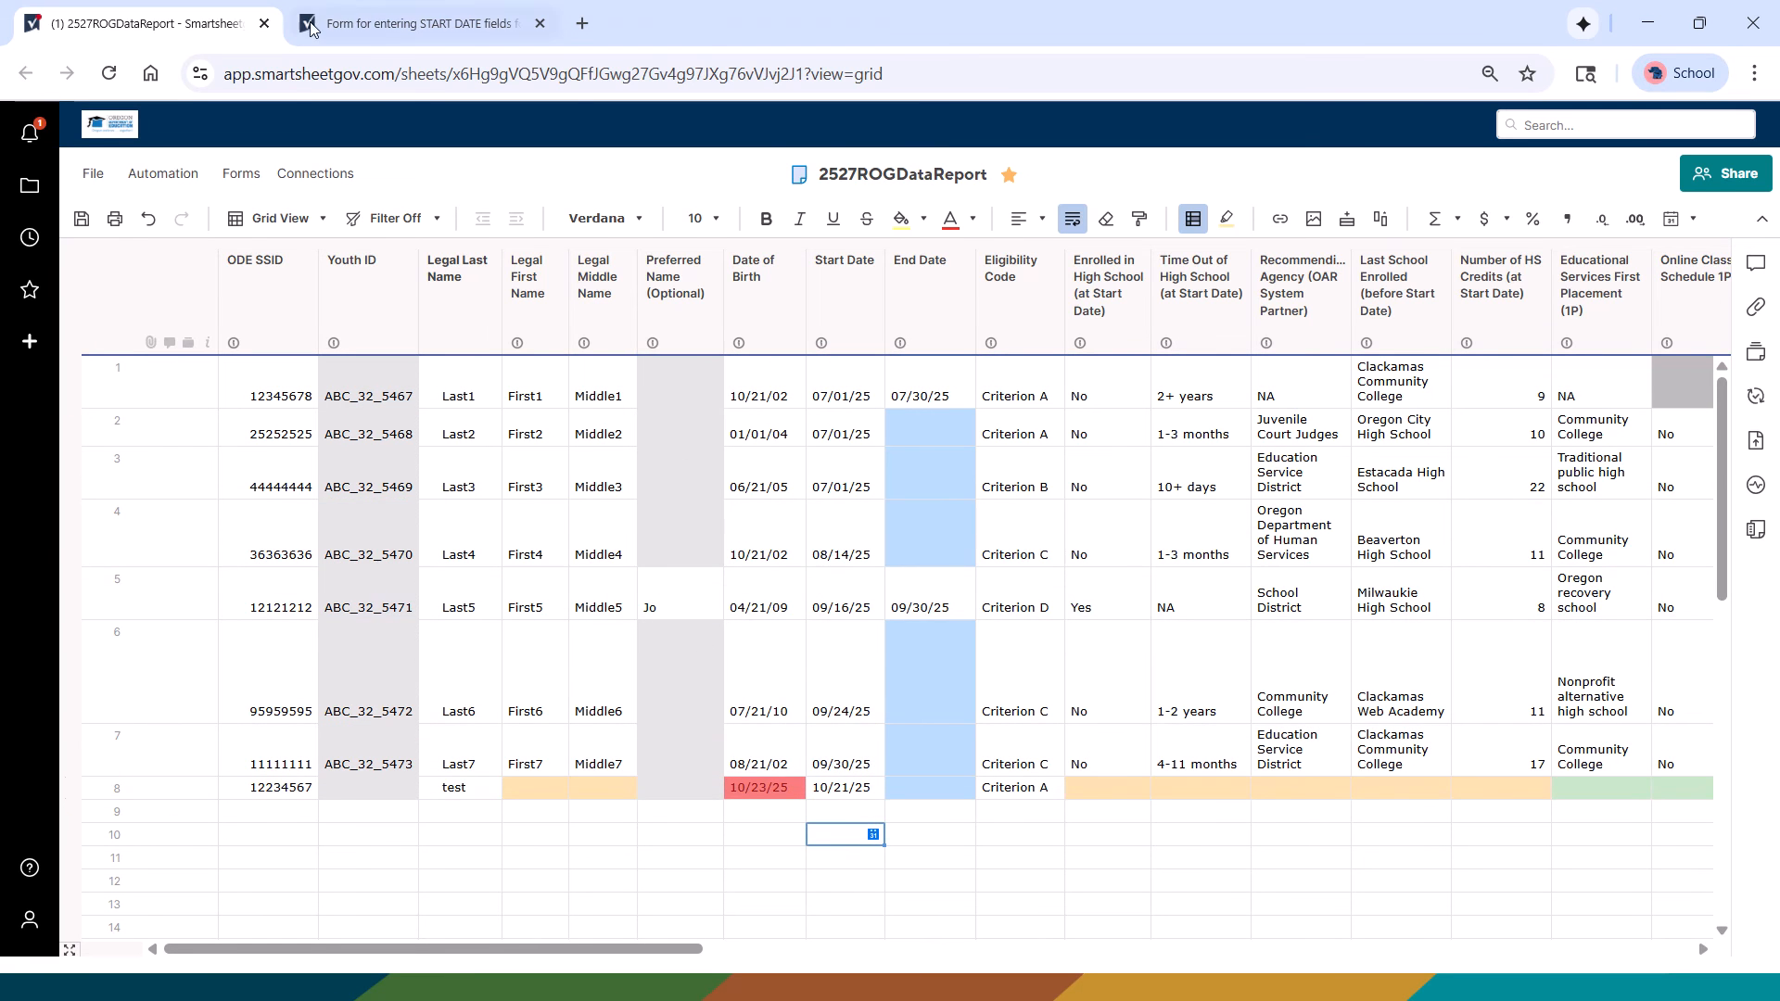
Step: View the form for entering START DATE fields for new participants and return to the 2527ROGDataReport sheet
{"action": "left_click", "coordinate": [417, 25]}
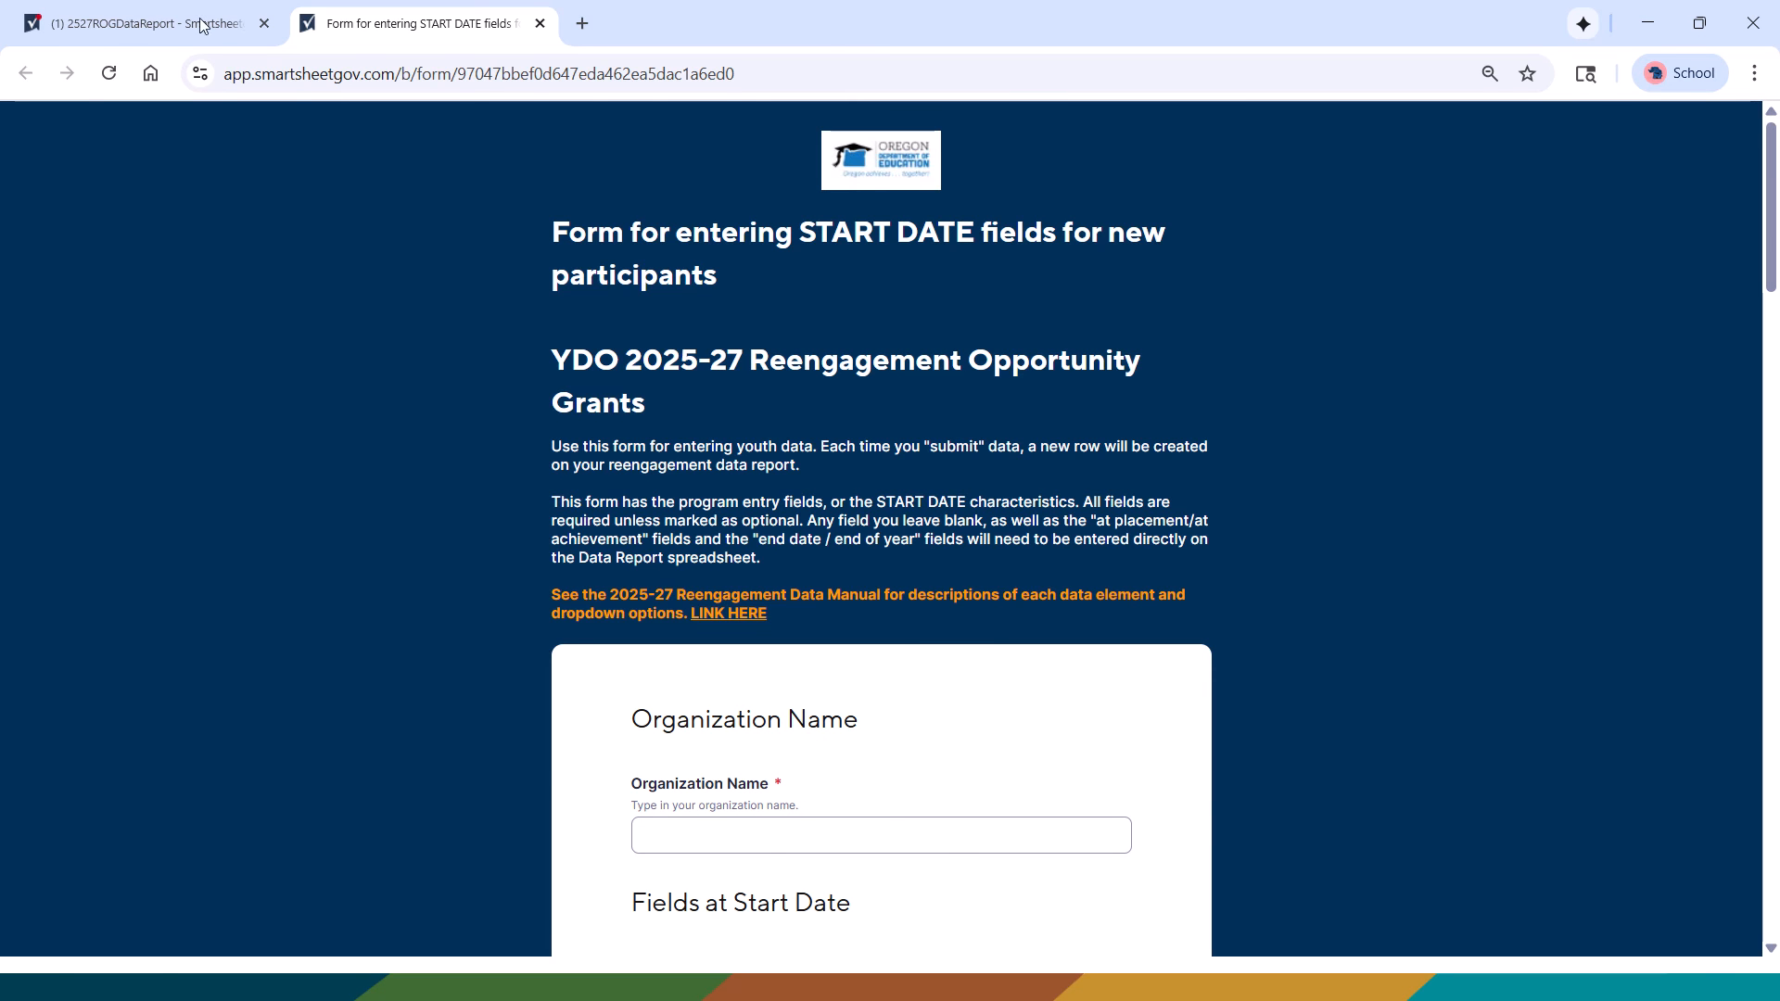
{"action": "left_click", "coordinate": [148, 23]}
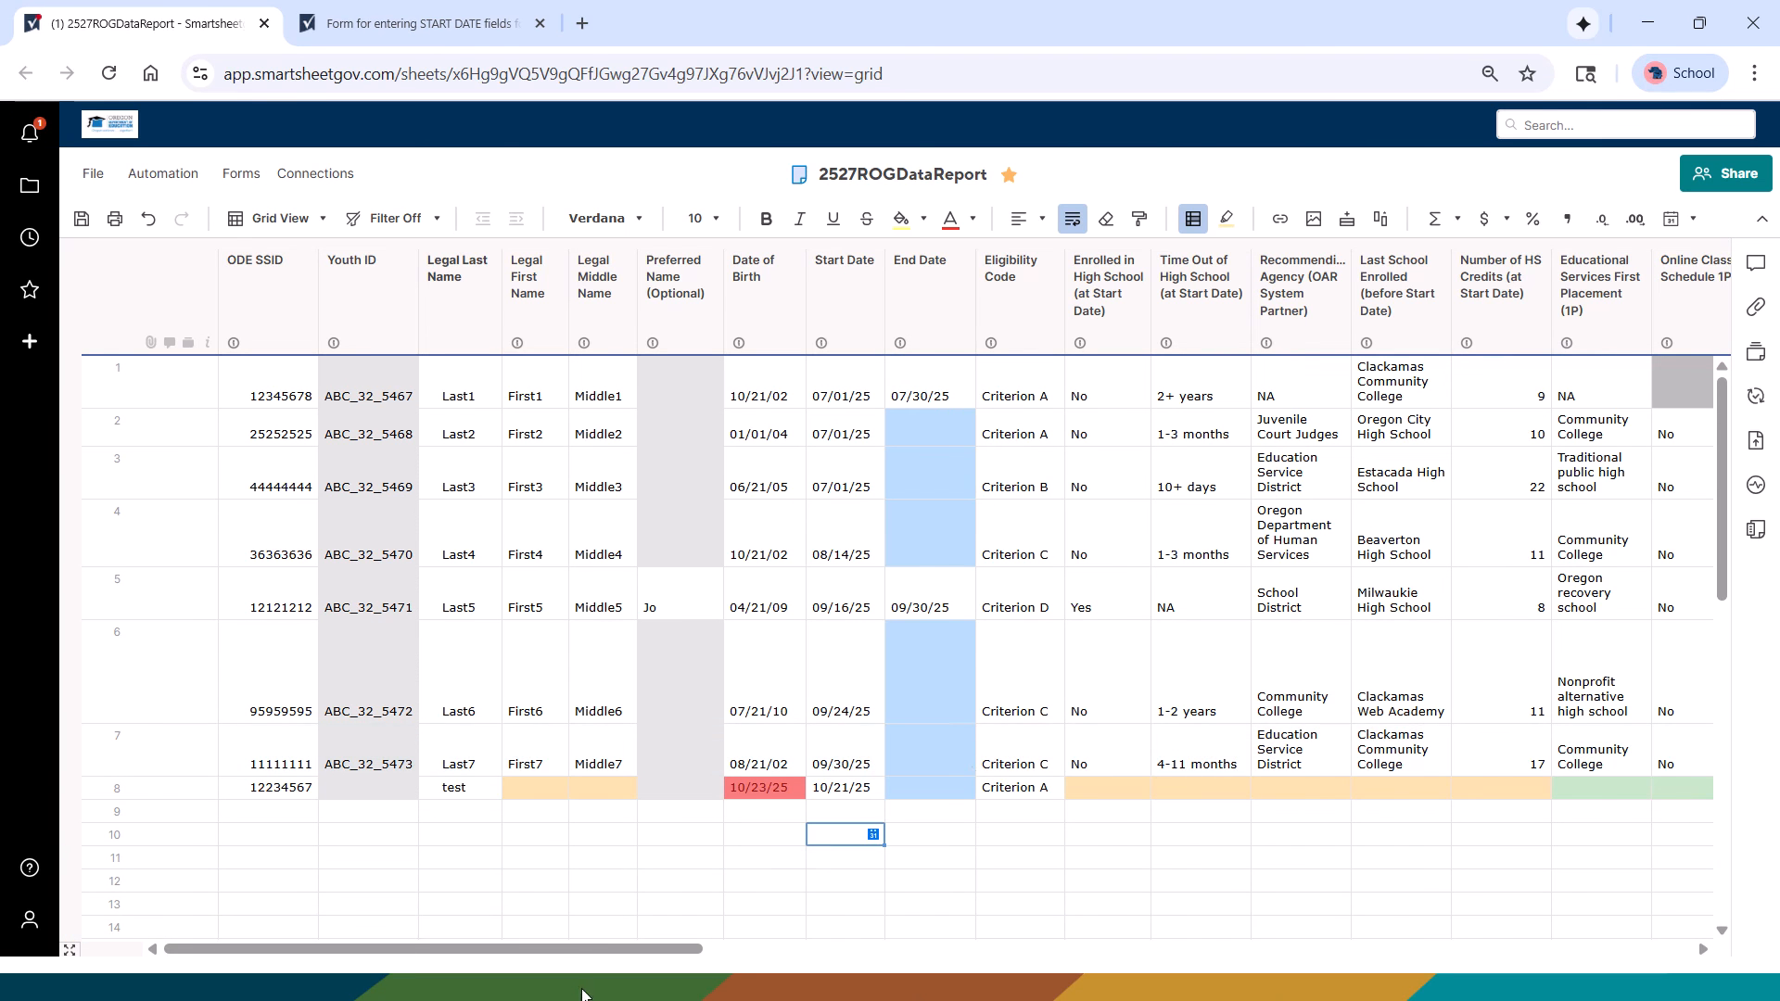
Step: Save the changes made to the data report sheet
{"action": "mouse_move", "coordinate": [661, 950]}
{"action": "left_mouse_down"}
{"action": "mouse_move", "coordinate": [1113, 951]}
{"action": "mouse_move", "coordinate": [661, 950]}
{"action": "left_mouse_up"}
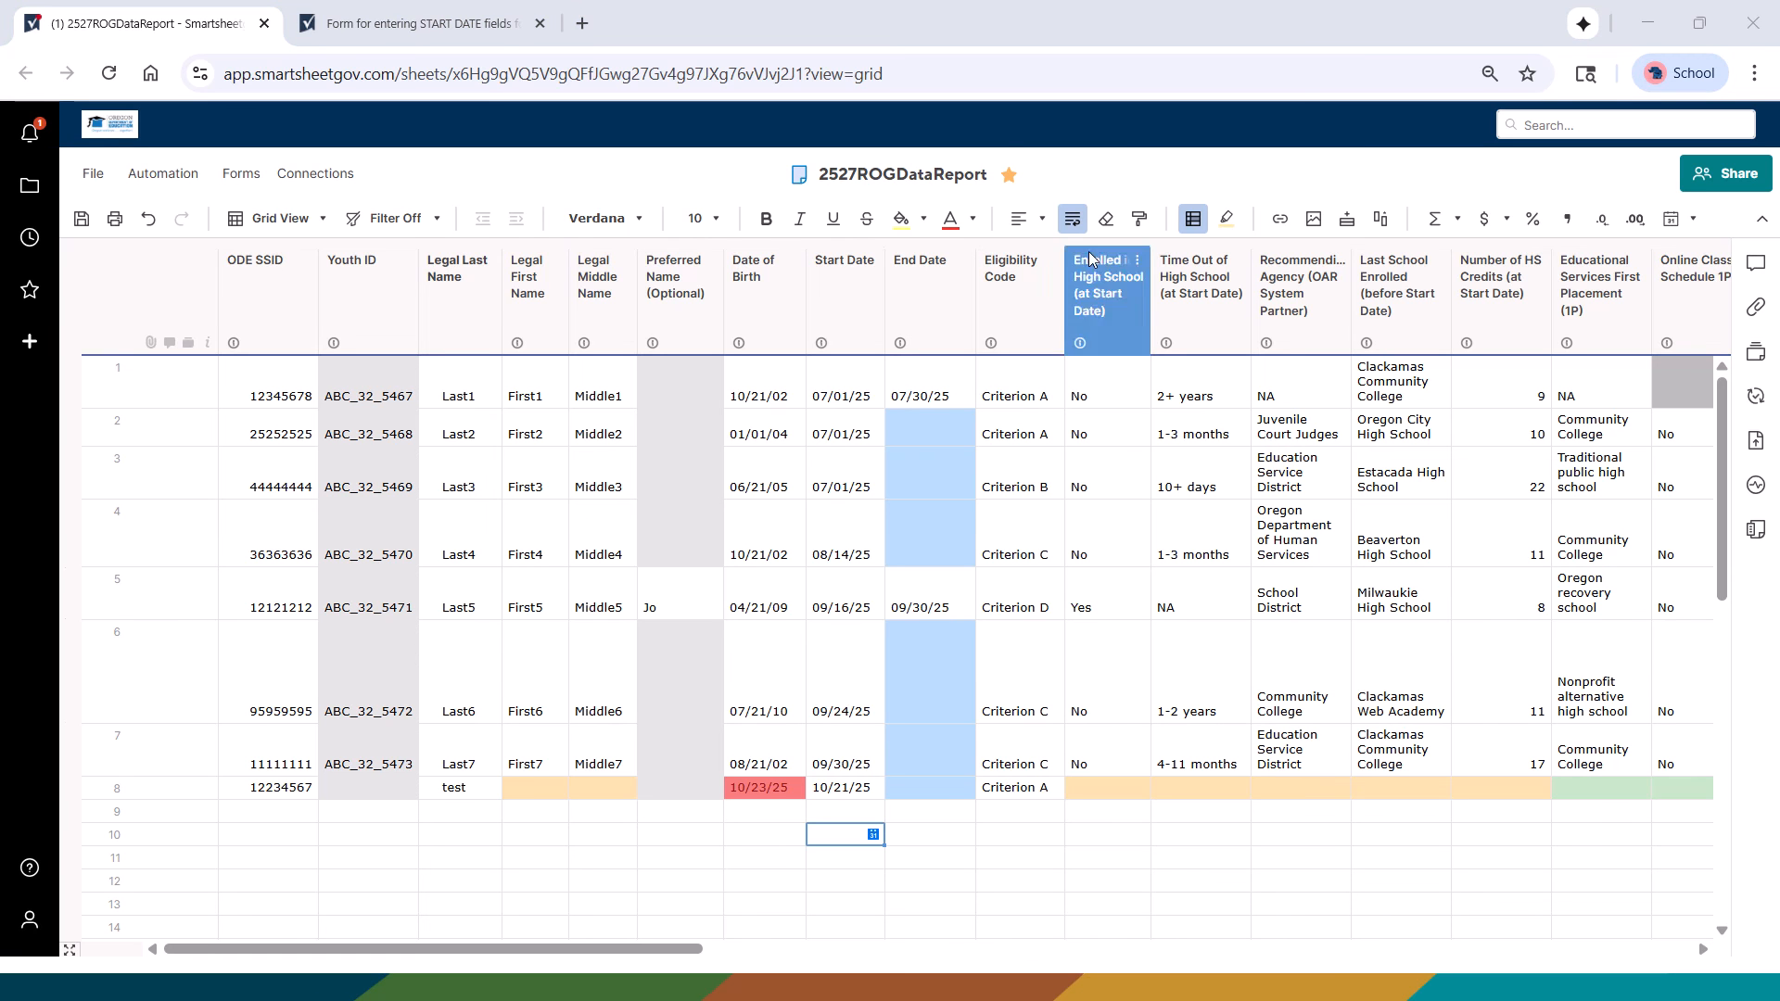
{"action": "left_click", "coordinate": [83, 219]}
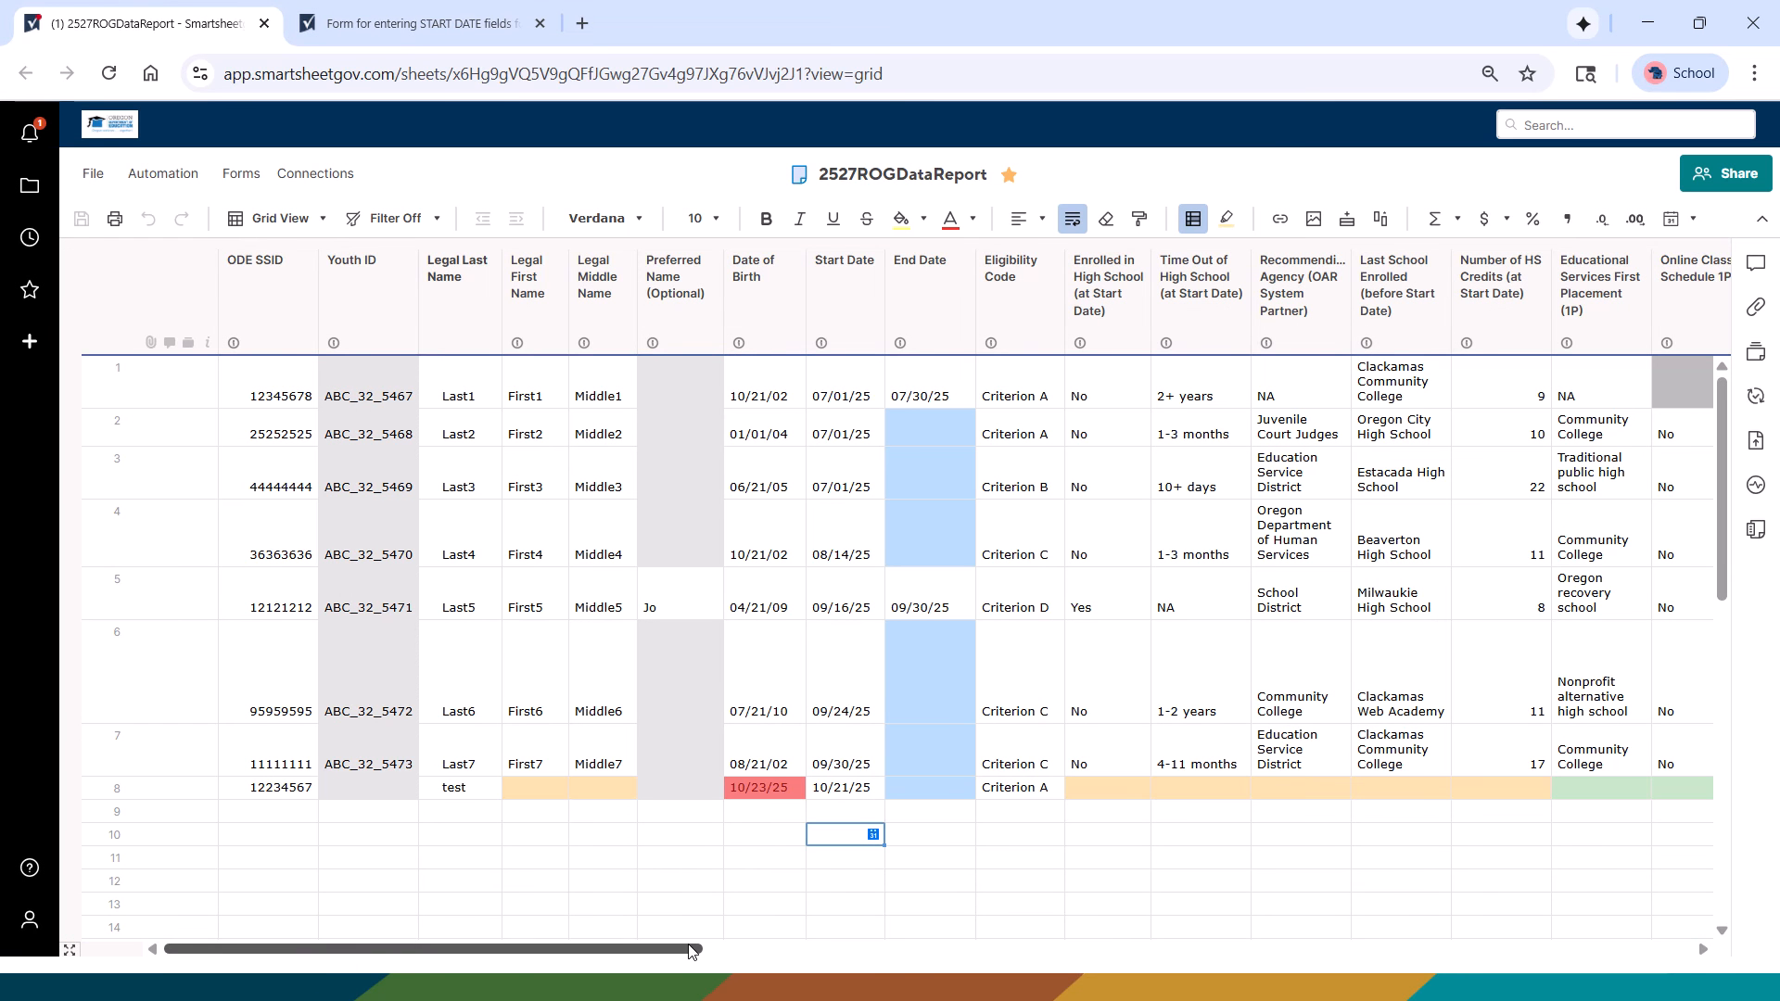
Step: Freeze the sheet's columns up to and including Legal Last Name
{"action": "left_click_drag", "start_coordinate": [690, 949], "coordinate": [1721, 814]}
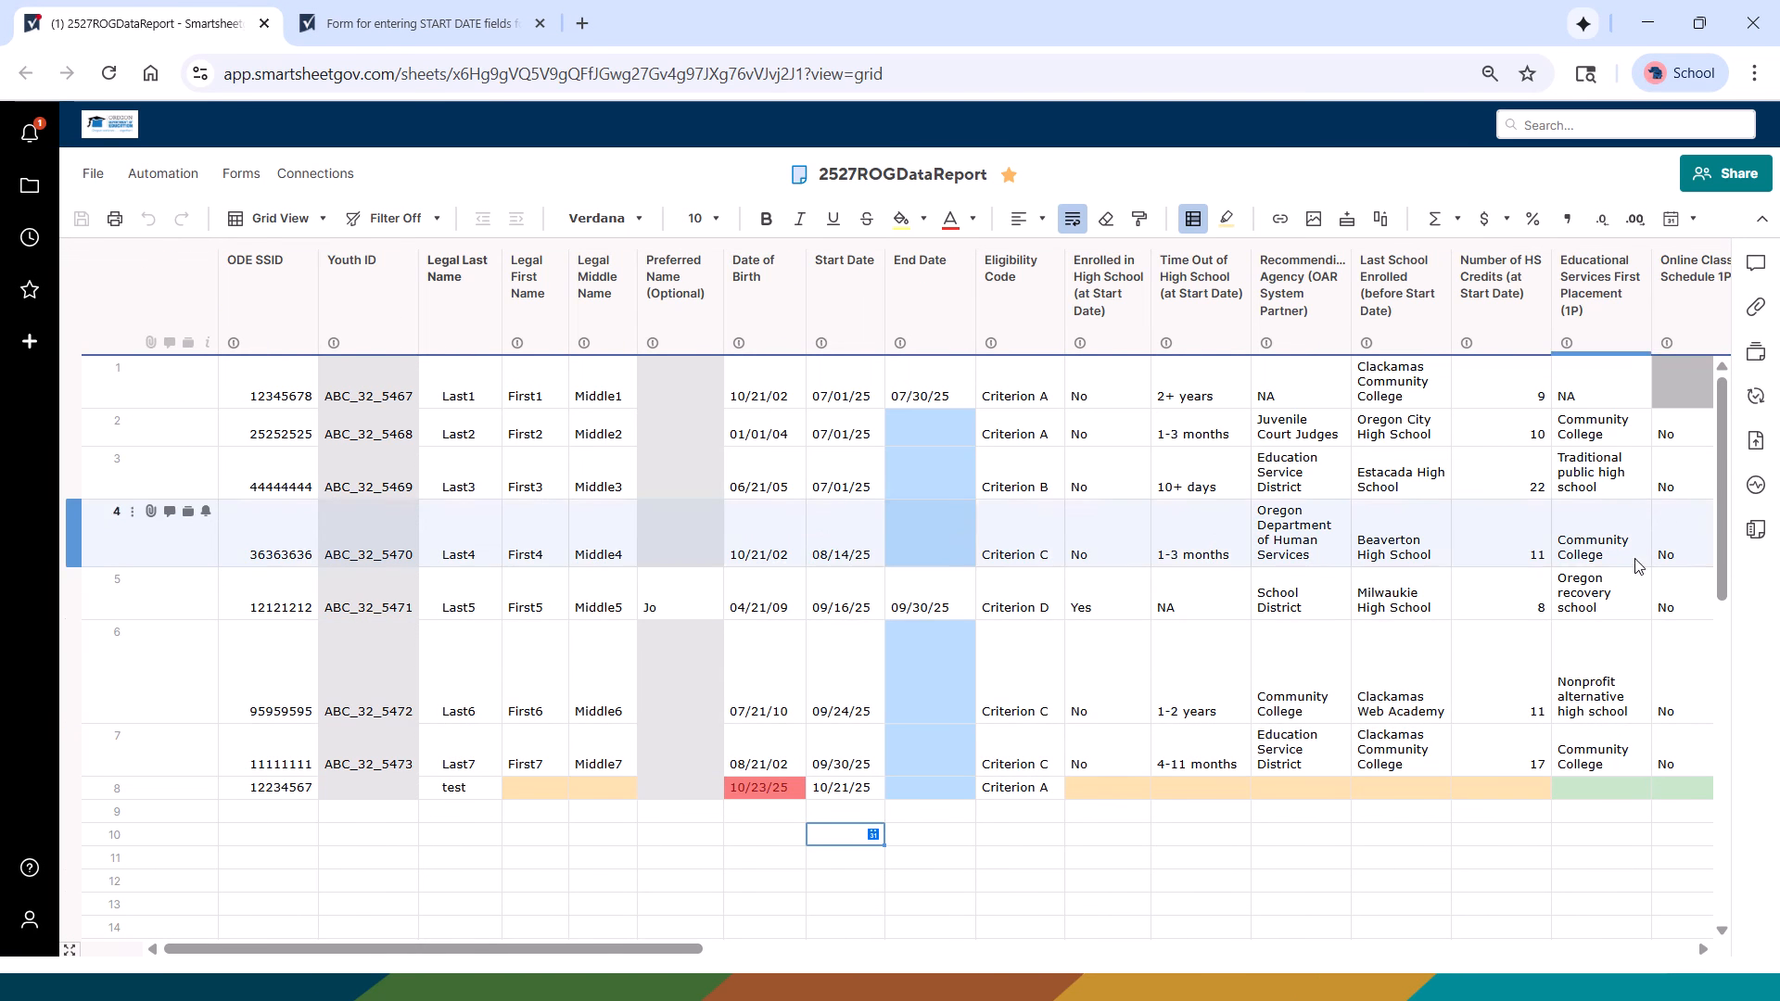
{"action": "scroll", "coordinate": [1740, 509], "scroll_direction": "down", "scroll_amount": 2}
{"action": "scroll", "coordinate": [1739, 509], "scroll_direction": "up", "scroll_amount": 2}
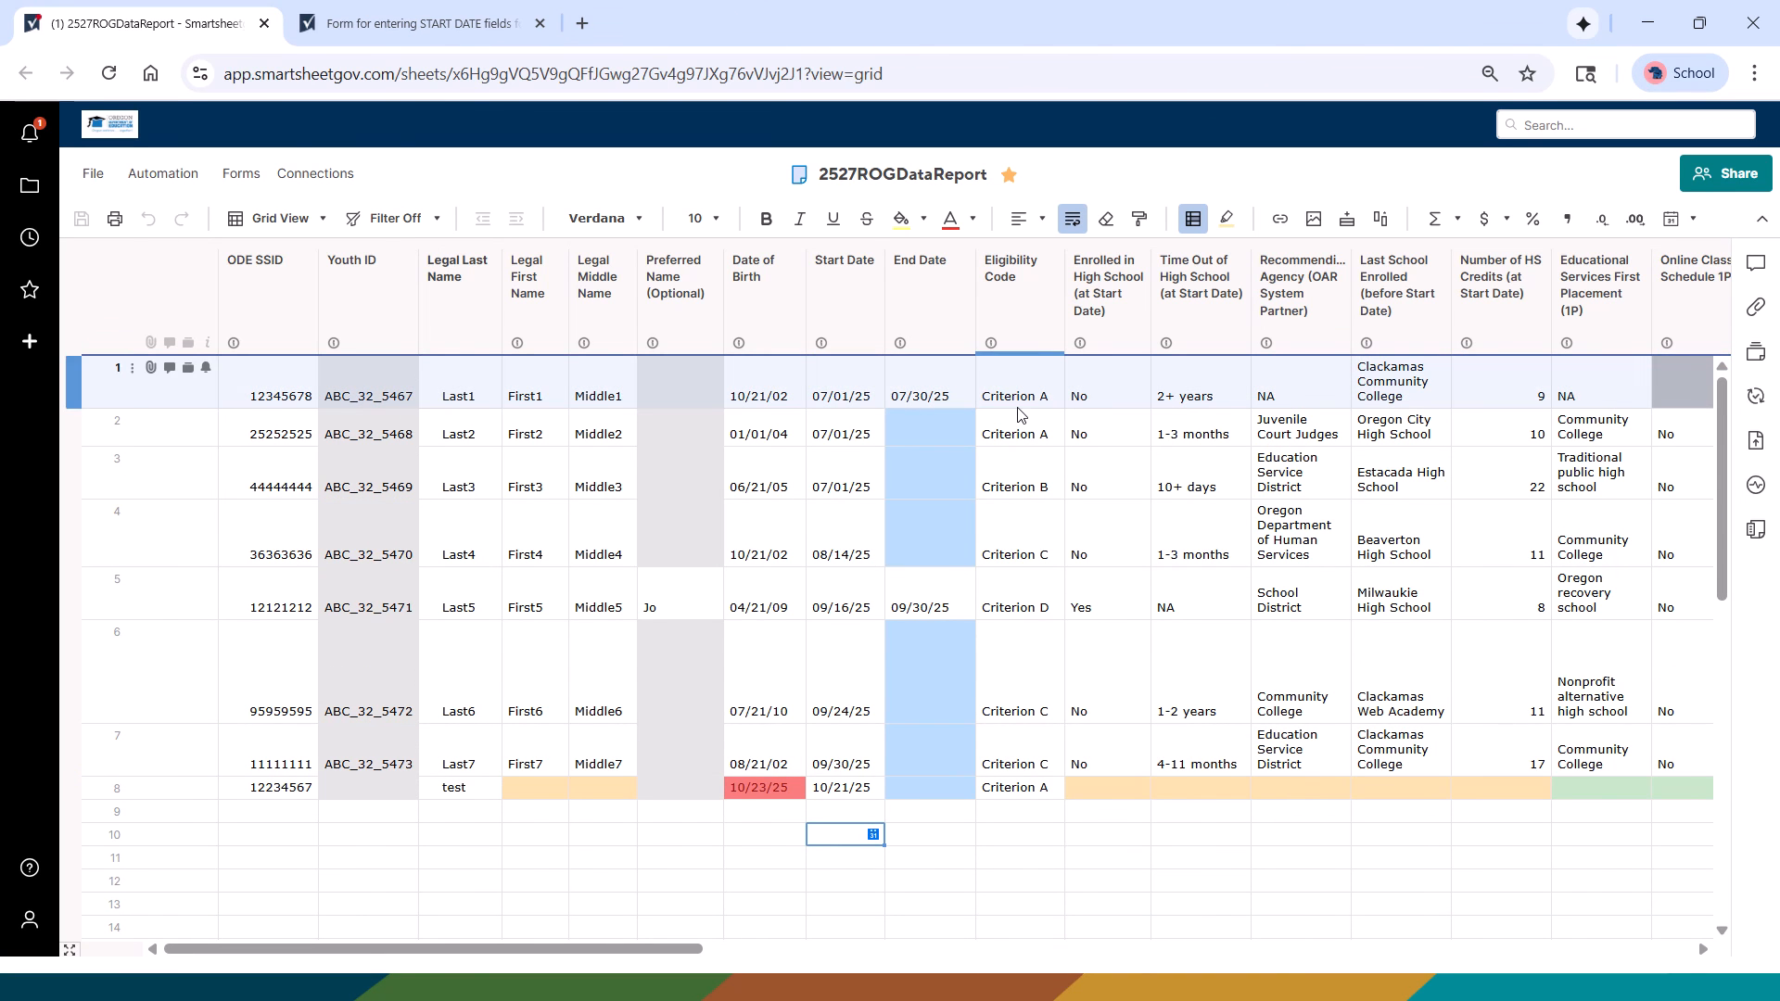
{"action": "right_click", "coordinate": [458, 289]}
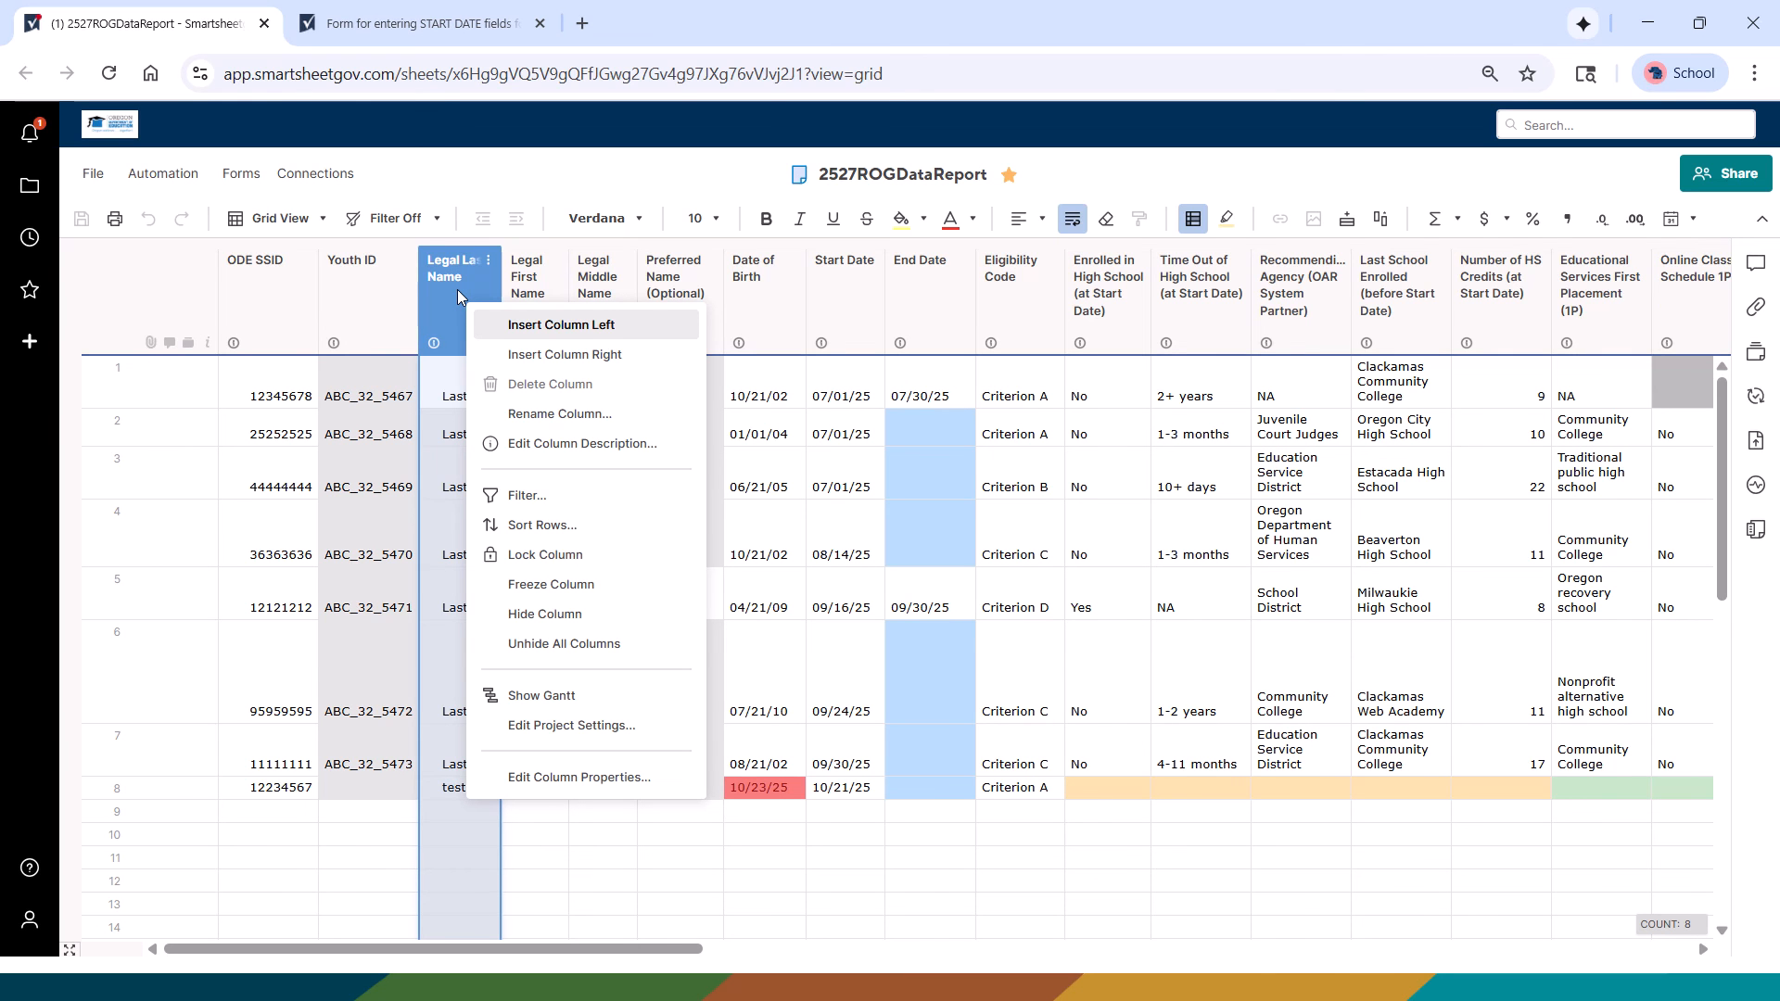
{"action": "left_click", "coordinate": [552, 585]}
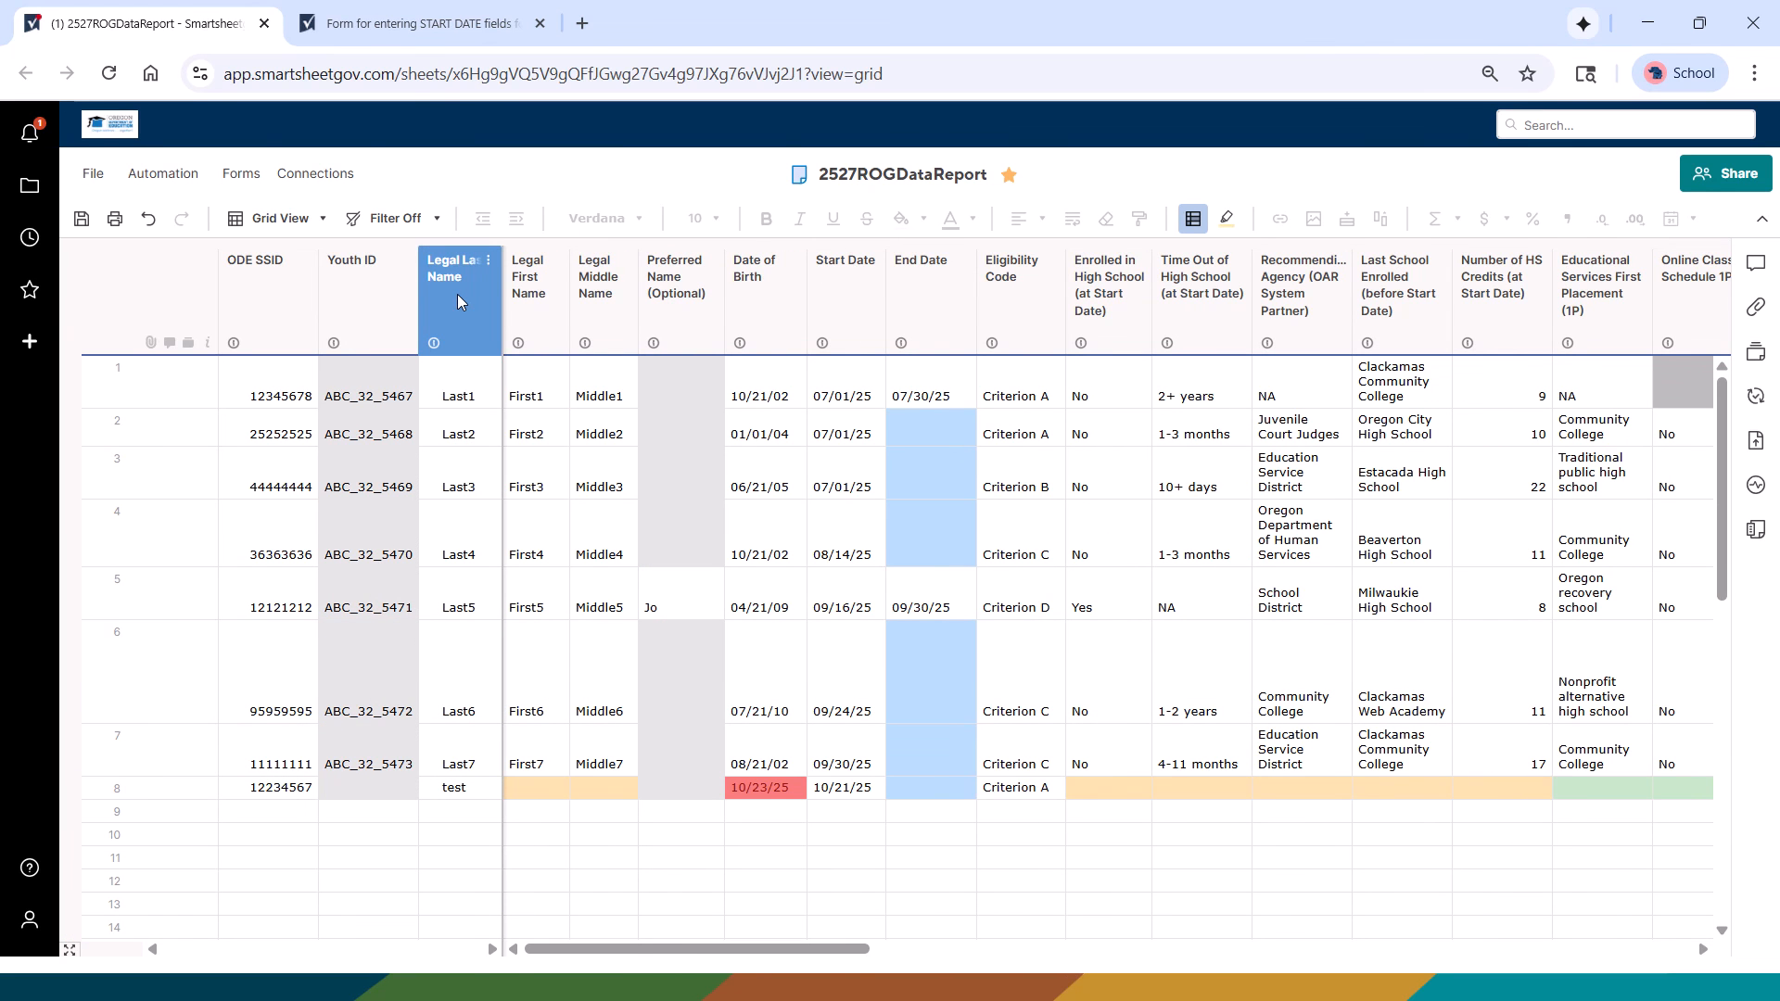
Step: Unfreeze the columns frozen at Legal Last Name
{"action": "right_click", "coordinate": [458, 293]}
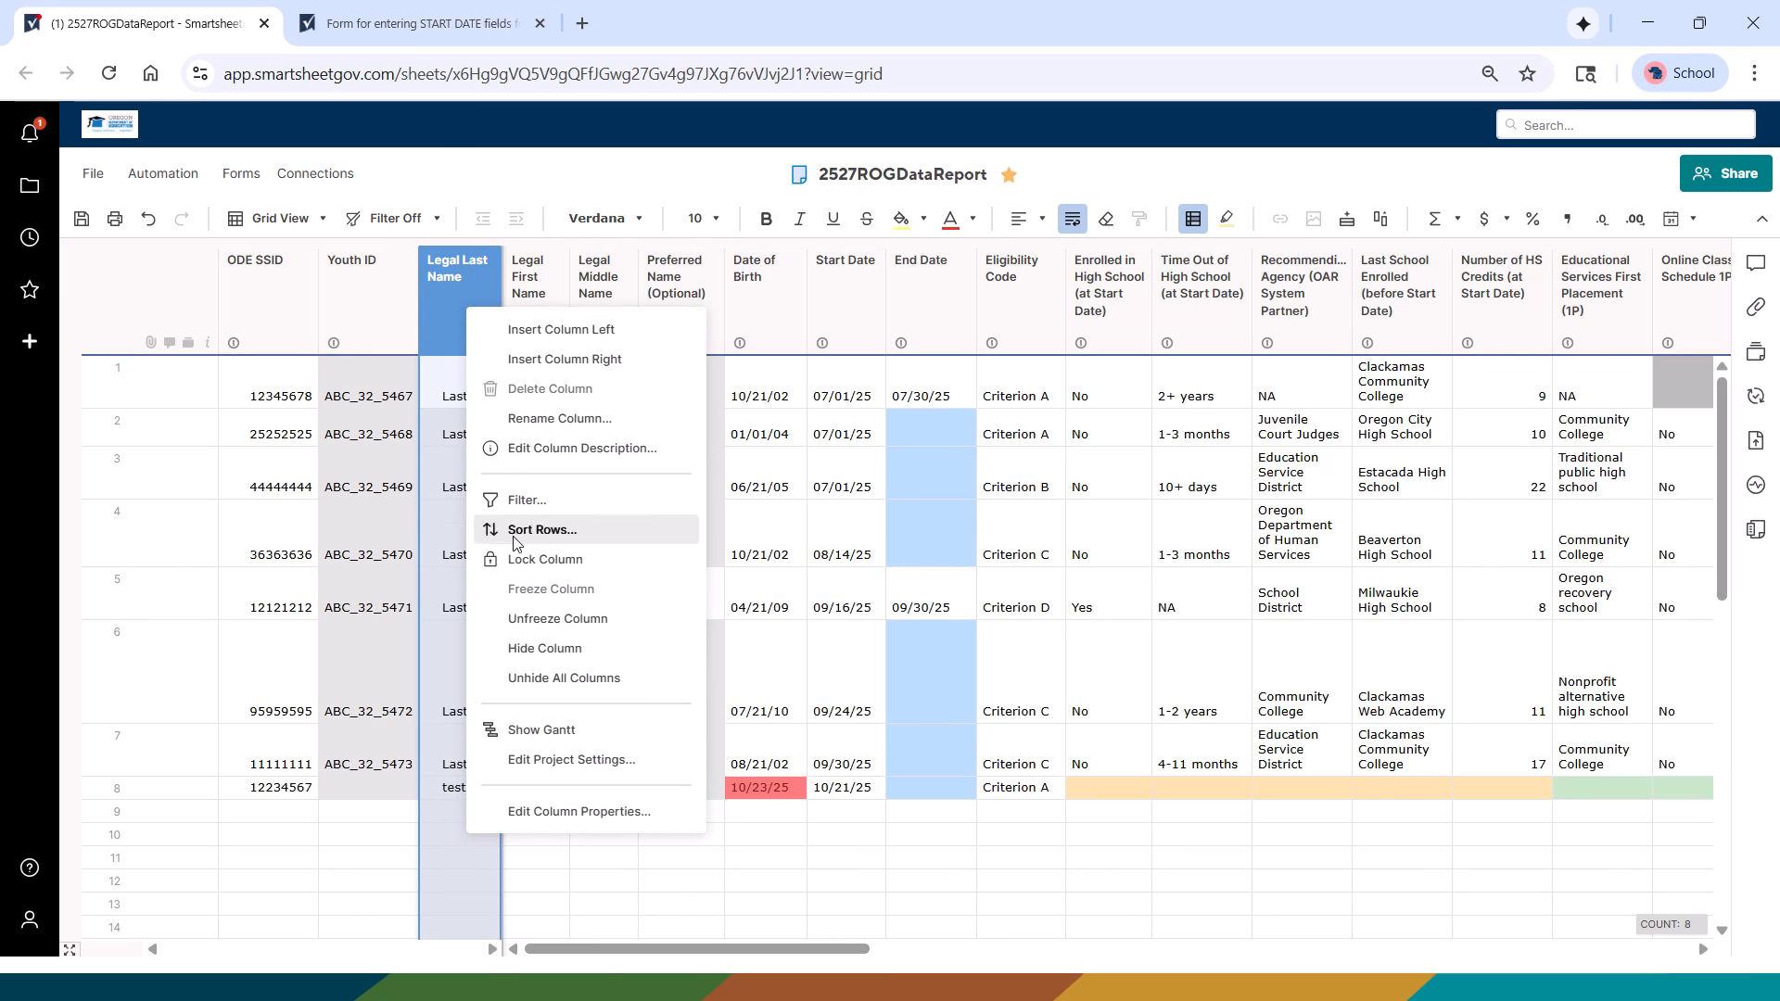
{"action": "left_click", "coordinate": [556, 618]}
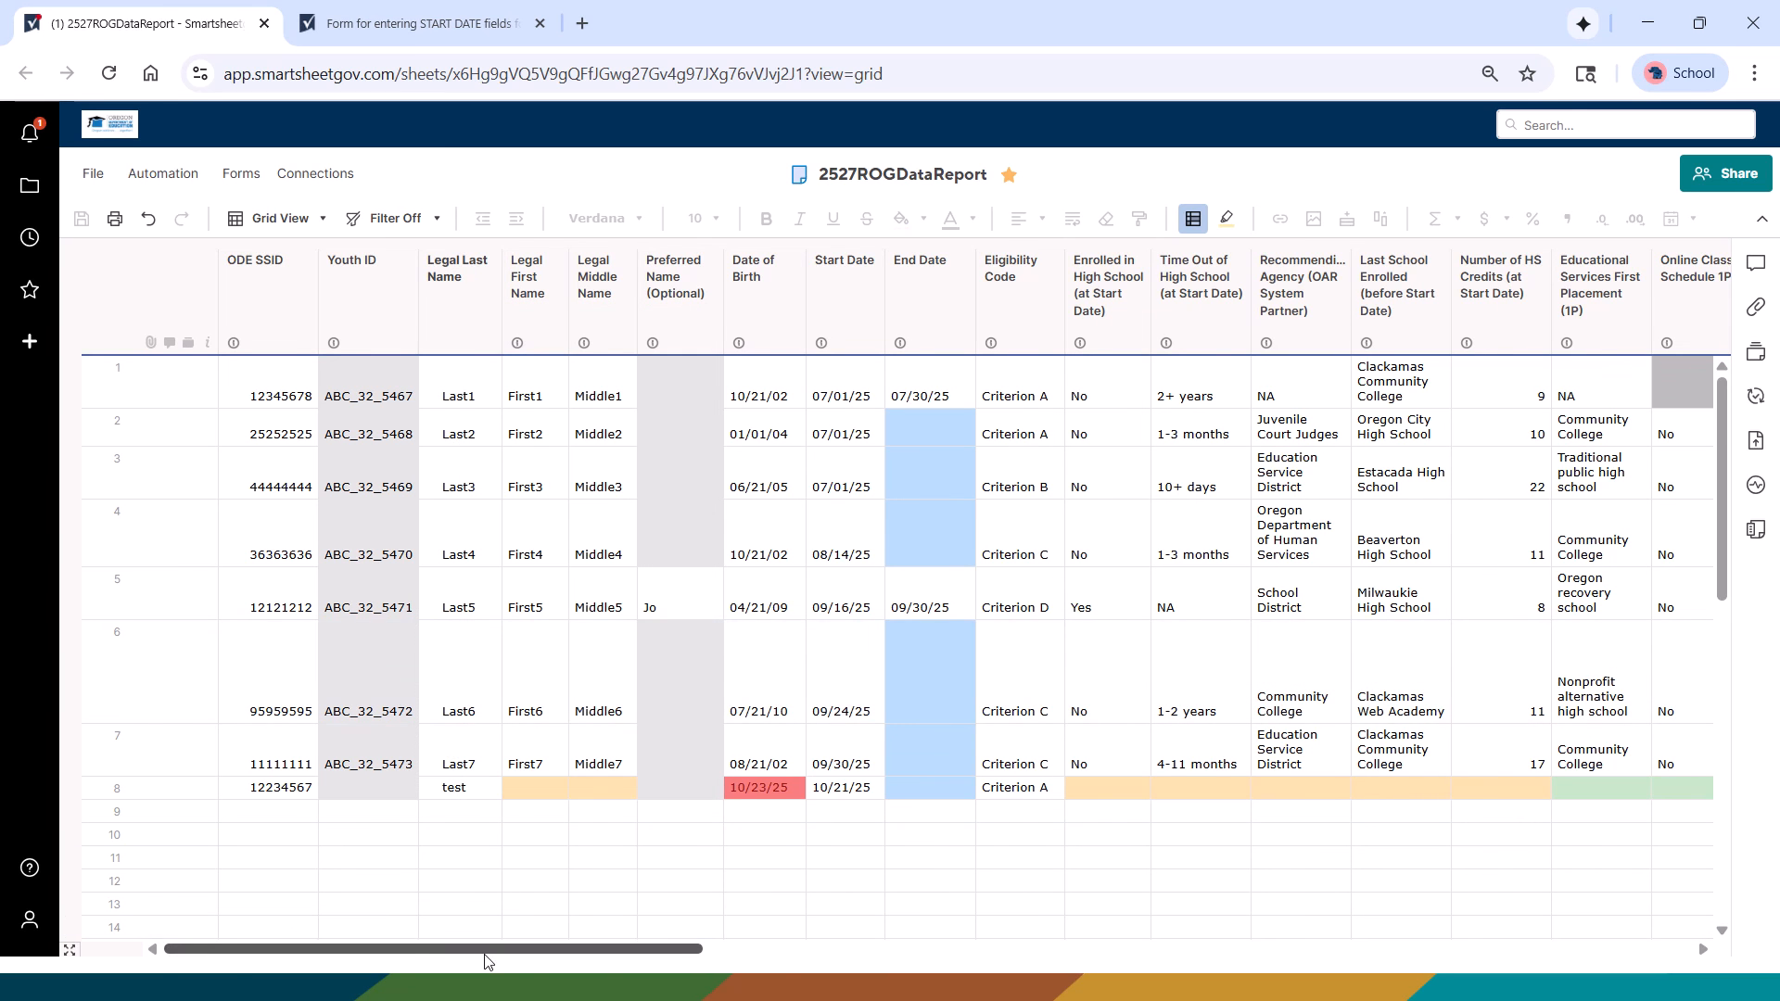
{"action": "left_click_drag", "start_coordinate": [496, 949], "coordinate": [233, 975]}
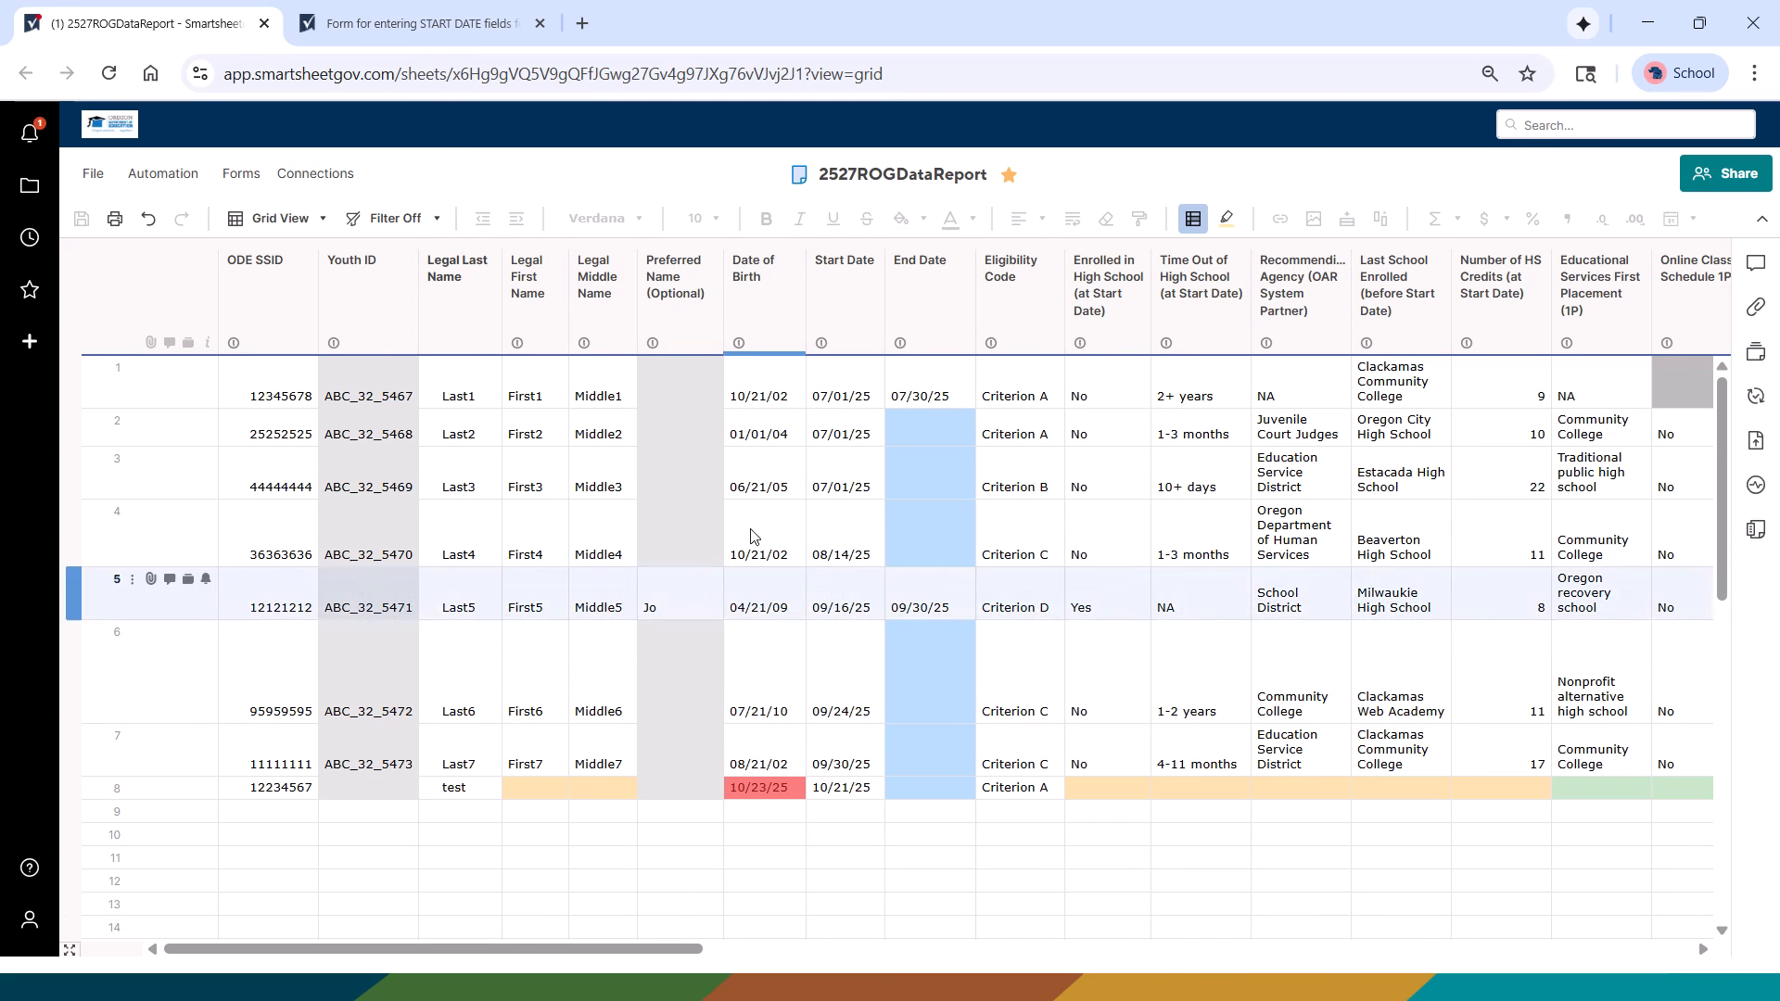
Step: Sort the sheet's rows by Start Date in ascending order
{"action": "right_click", "coordinate": [853, 291]}
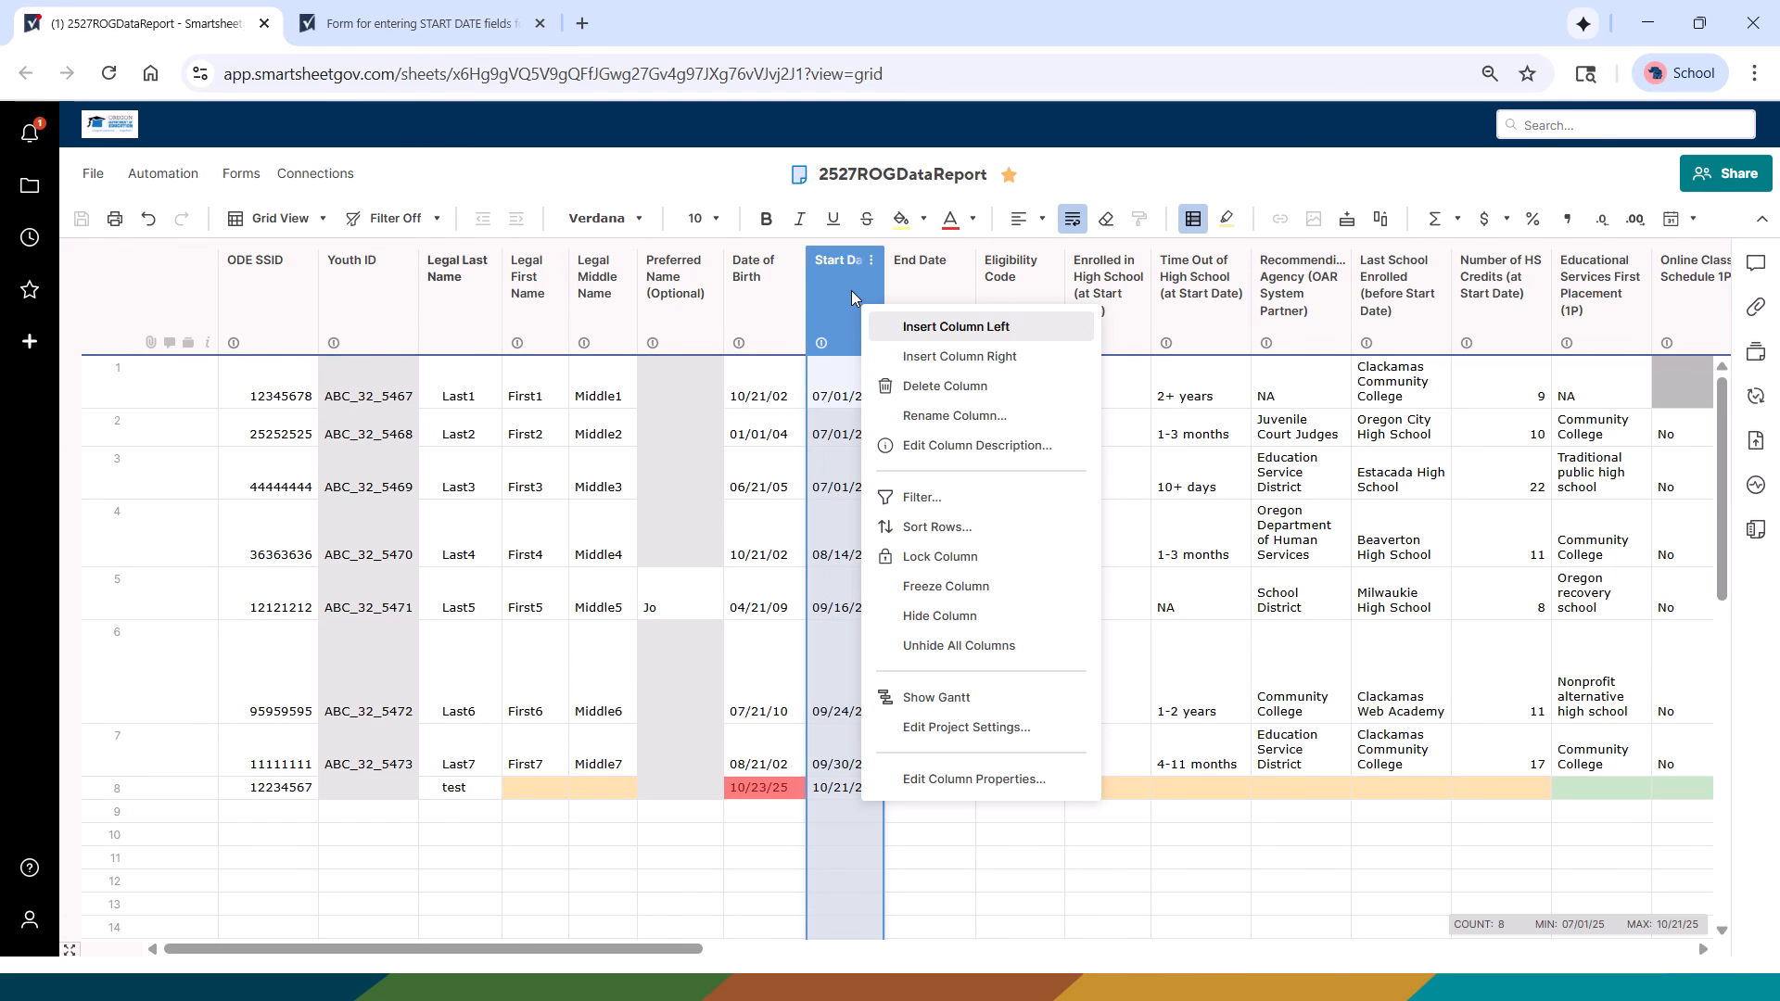
{"action": "left_click", "coordinate": [936, 528]}
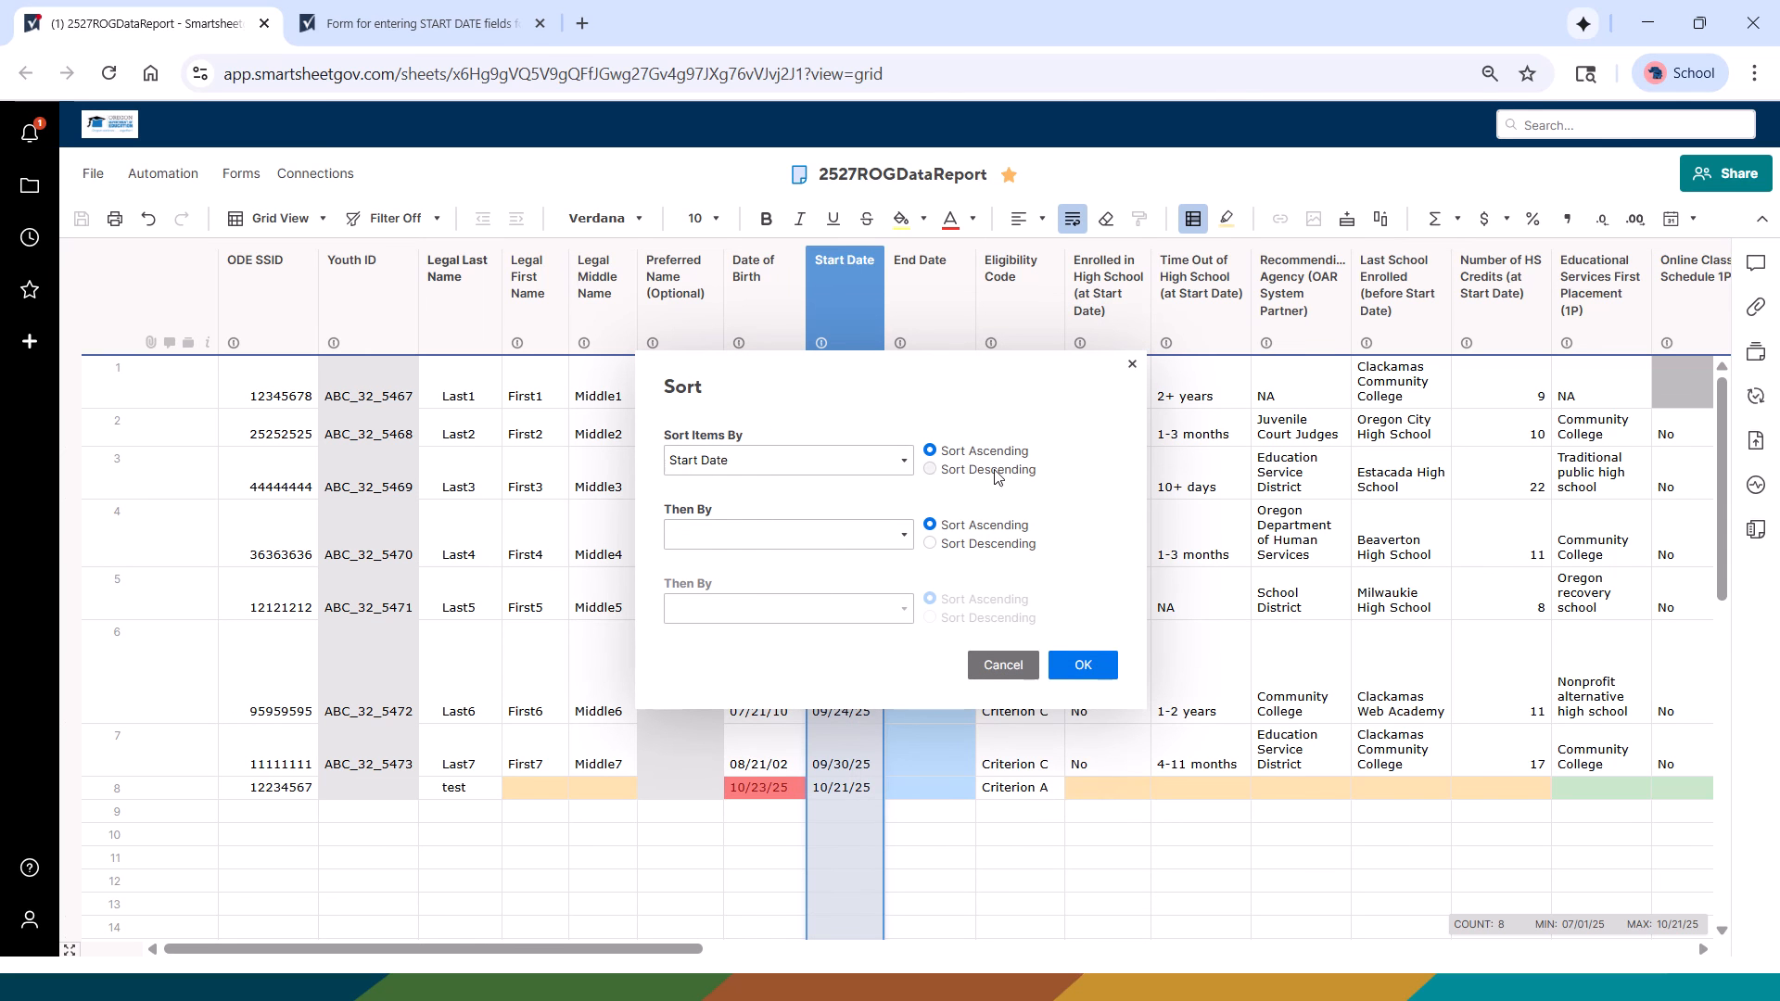
{"action": "left_click", "coordinate": [1083, 666]}
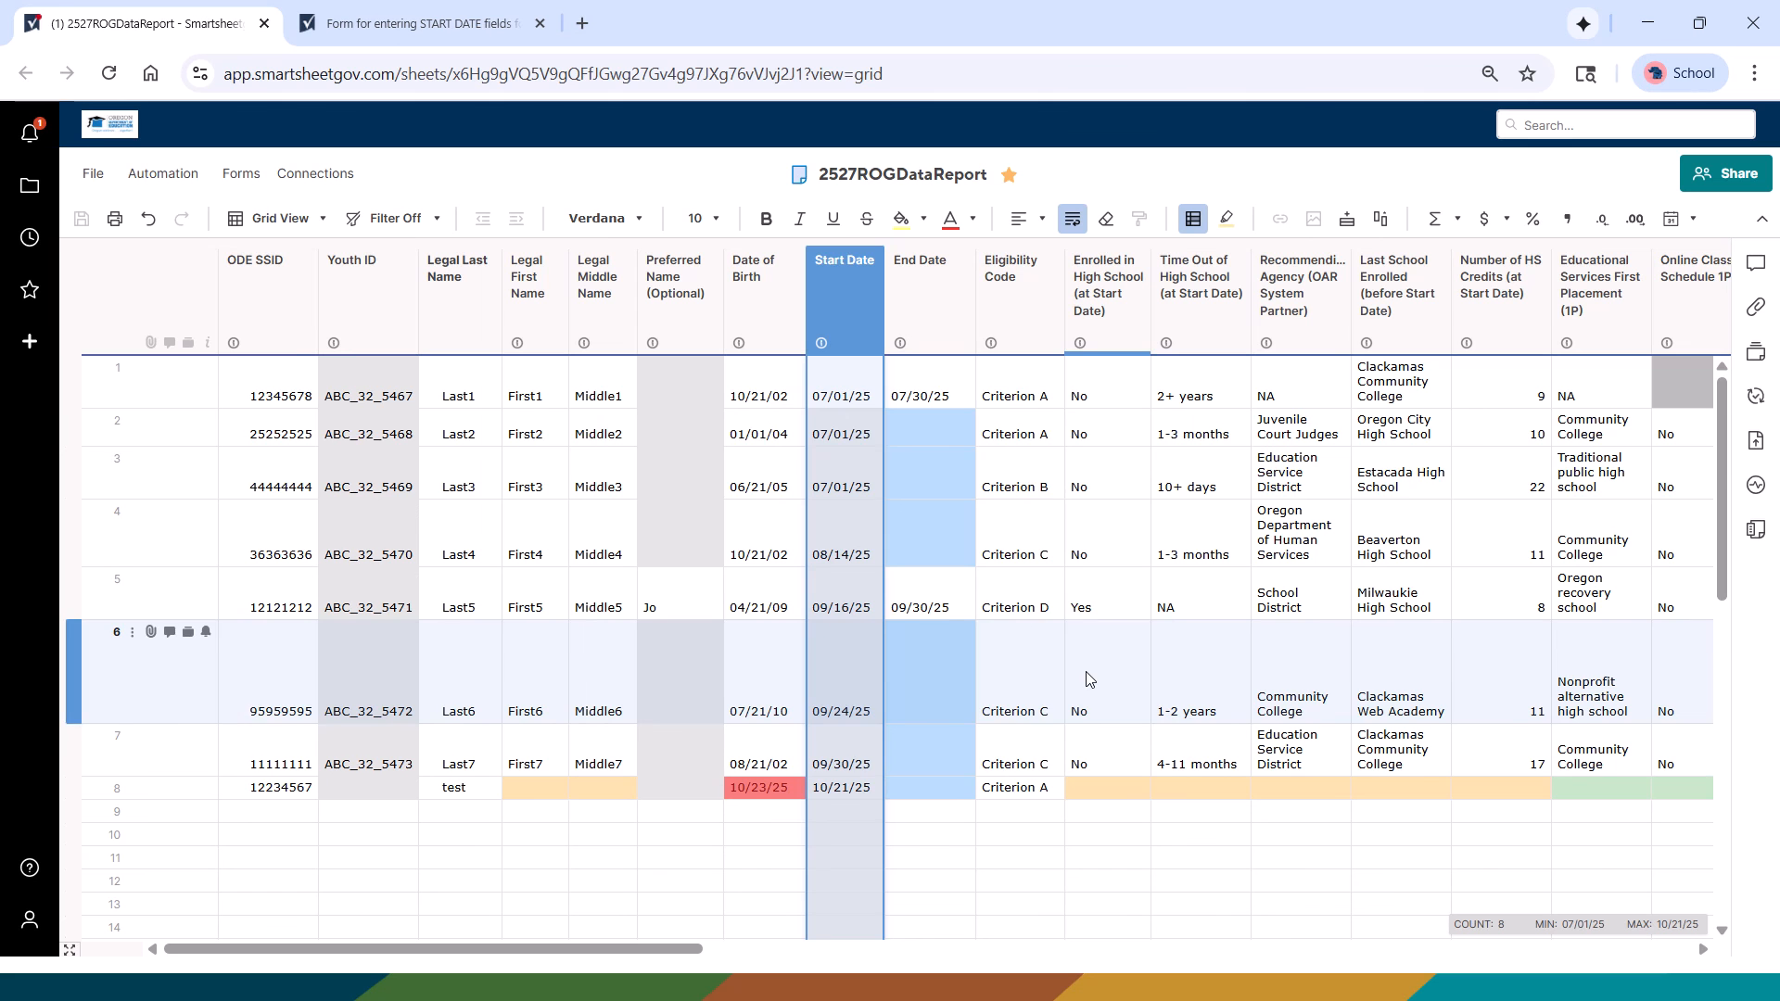
Step: Filter the rows to Eligibility Code values Criterion A and Criterion B, and switch the filter back off
{"action": "left_click", "coordinate": [1010, 314]}
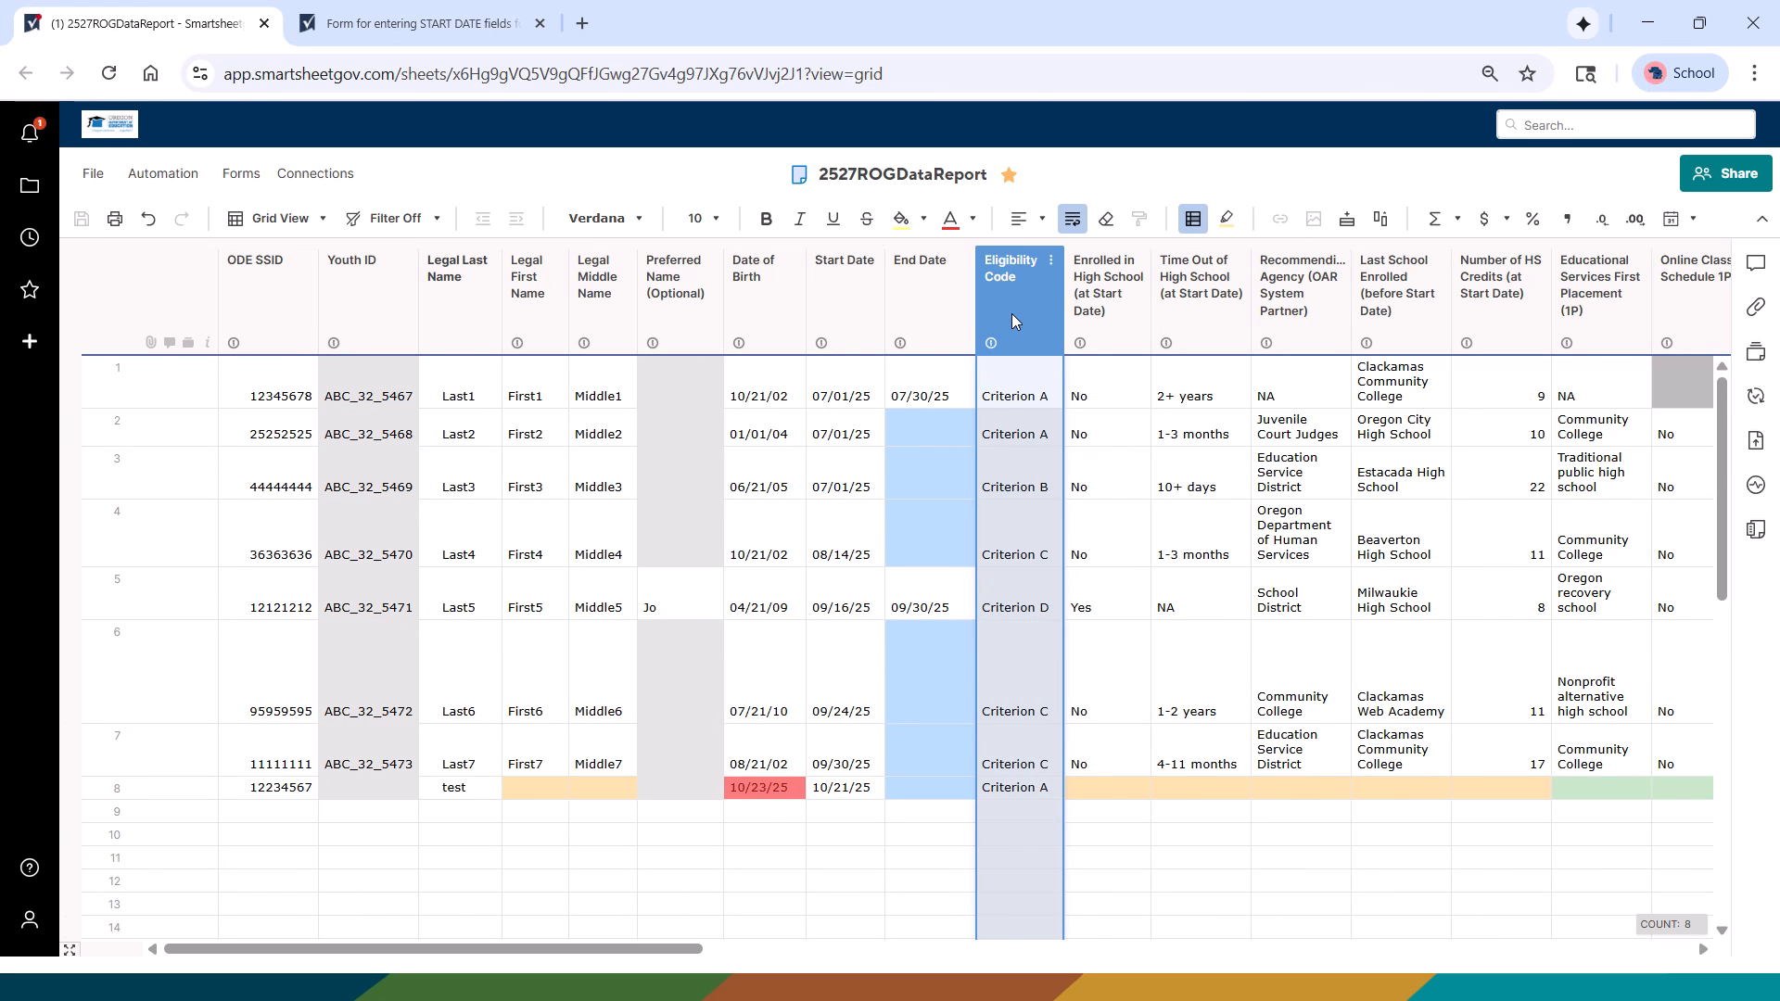
{"action": "right_click", "coordinate": [1010, 314]}
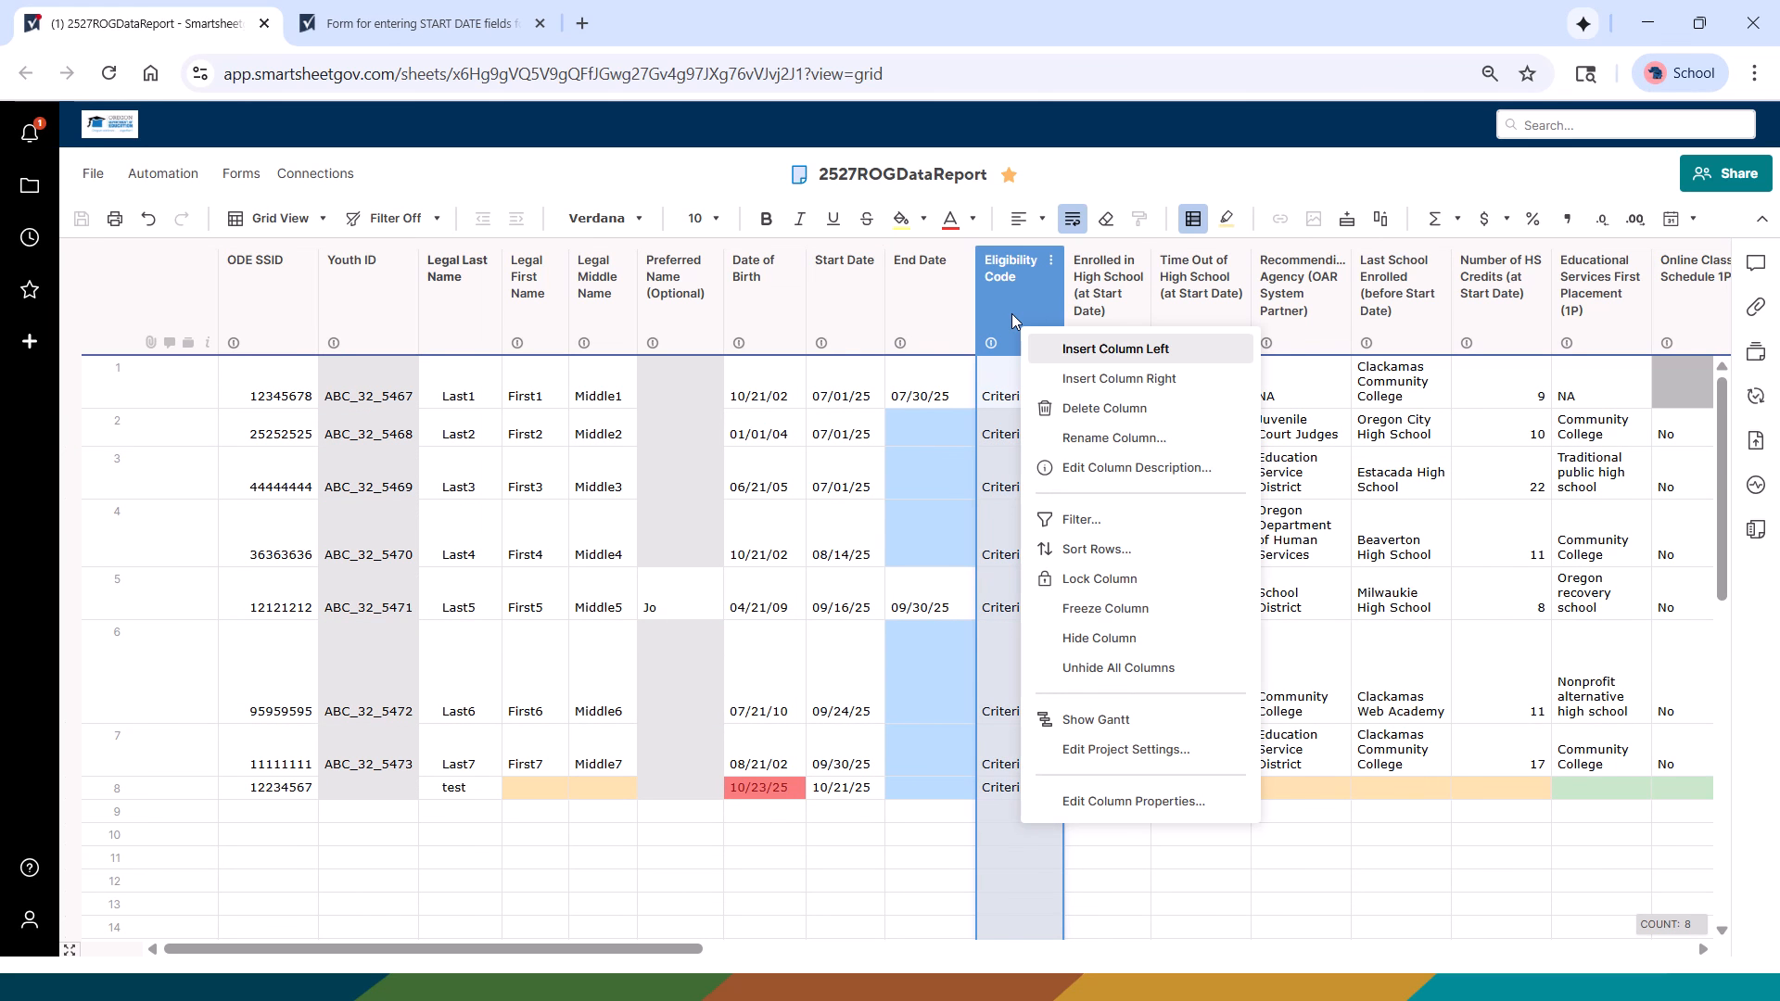
{"action": "left_click", "coordinate": [1104, 519]}
{"action": "left_click", "coordinate": [1105, 529]}
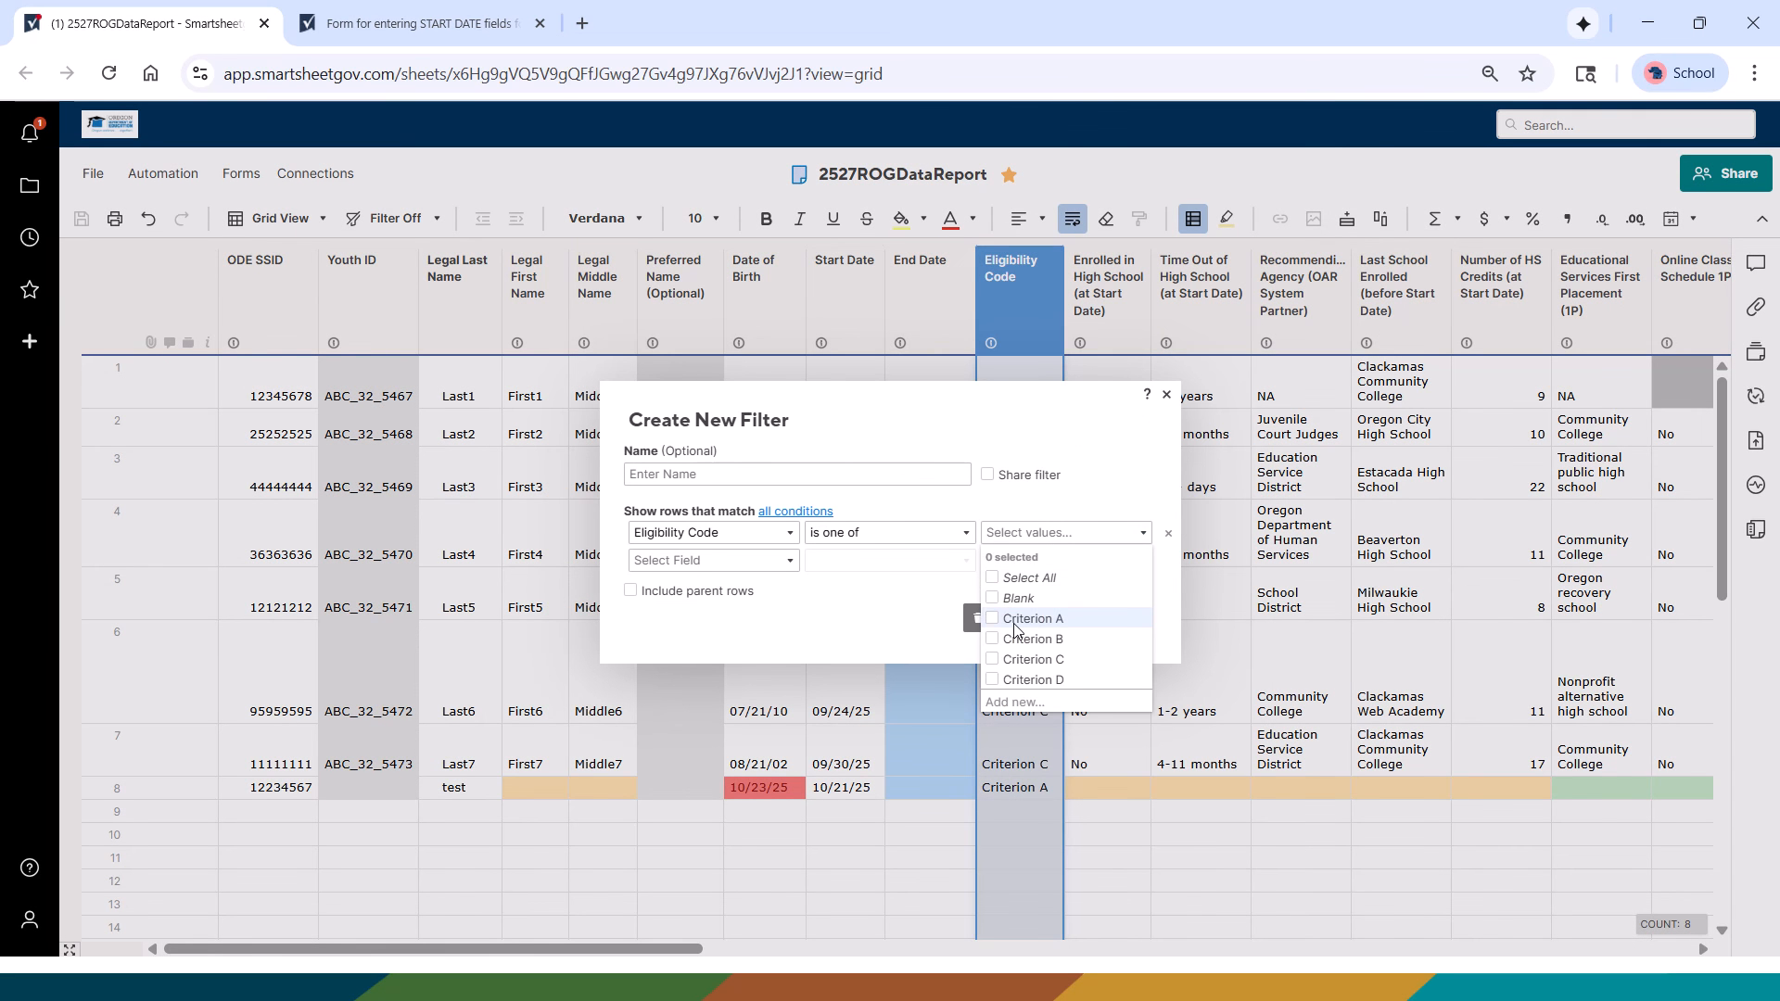
{"action": "left_click", "coordinate": [1015, 618]}
{"action": "left_click", "coordinate": [1020, 639]}
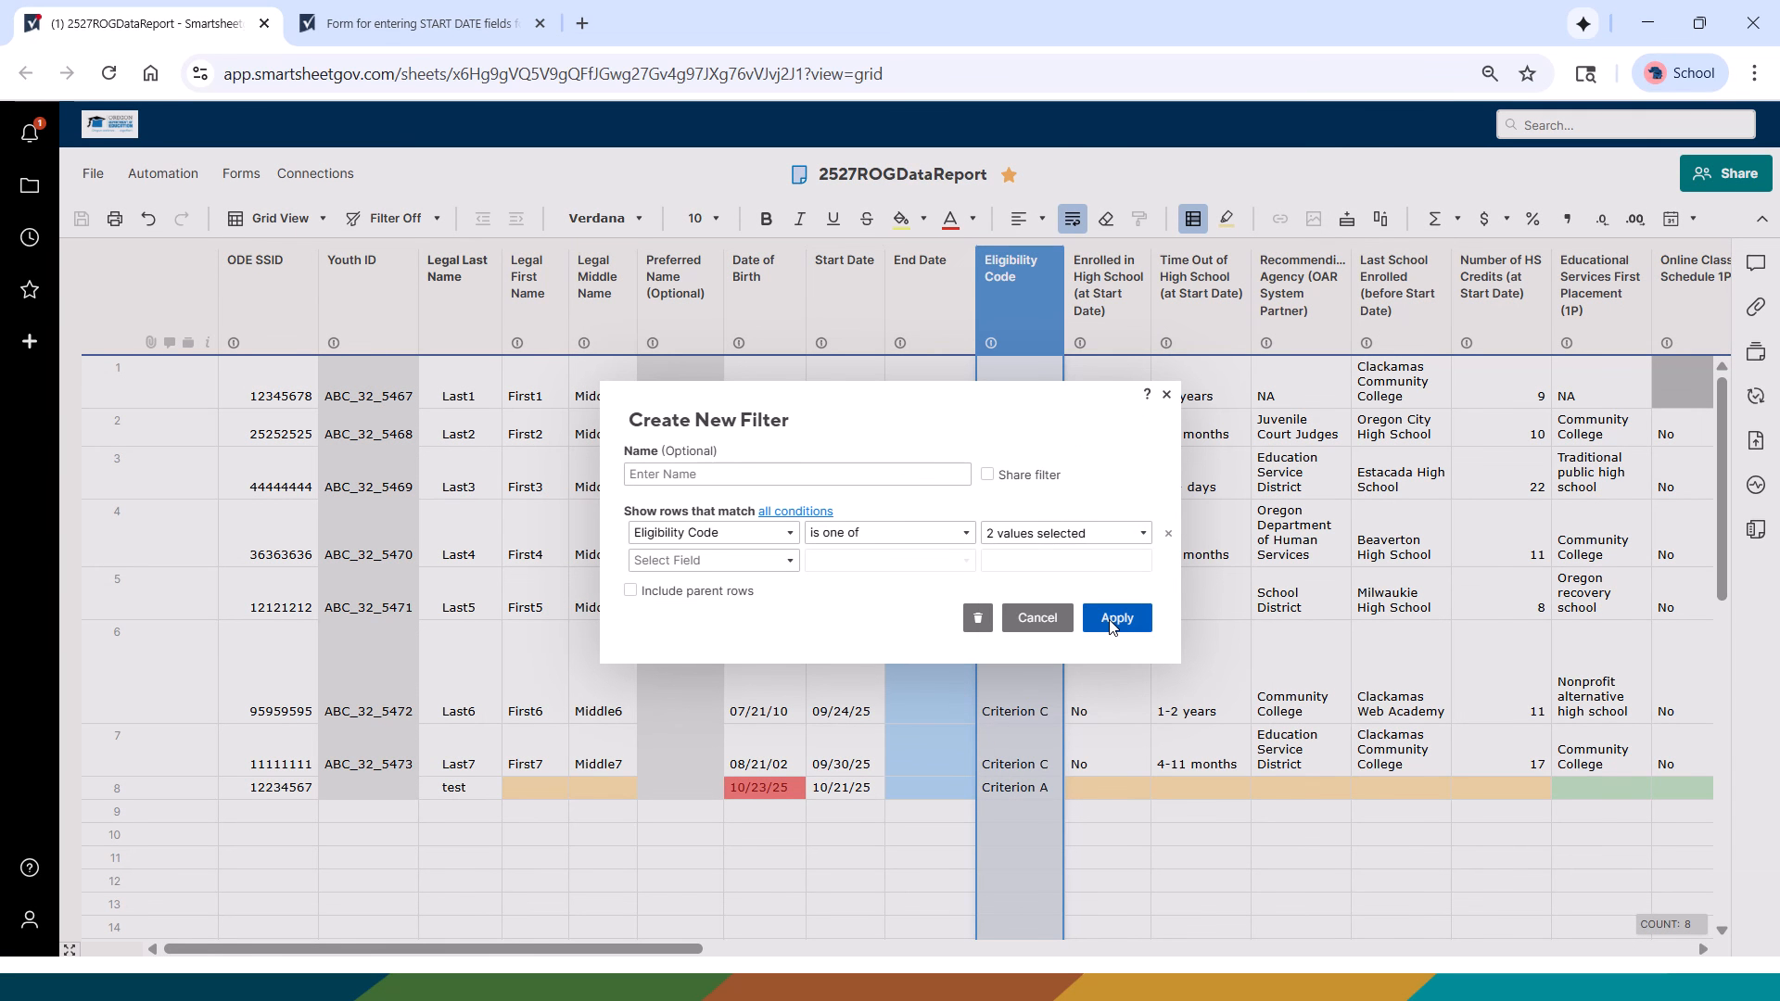
{"action": "left_click", "coordinate": [1113, 618]}
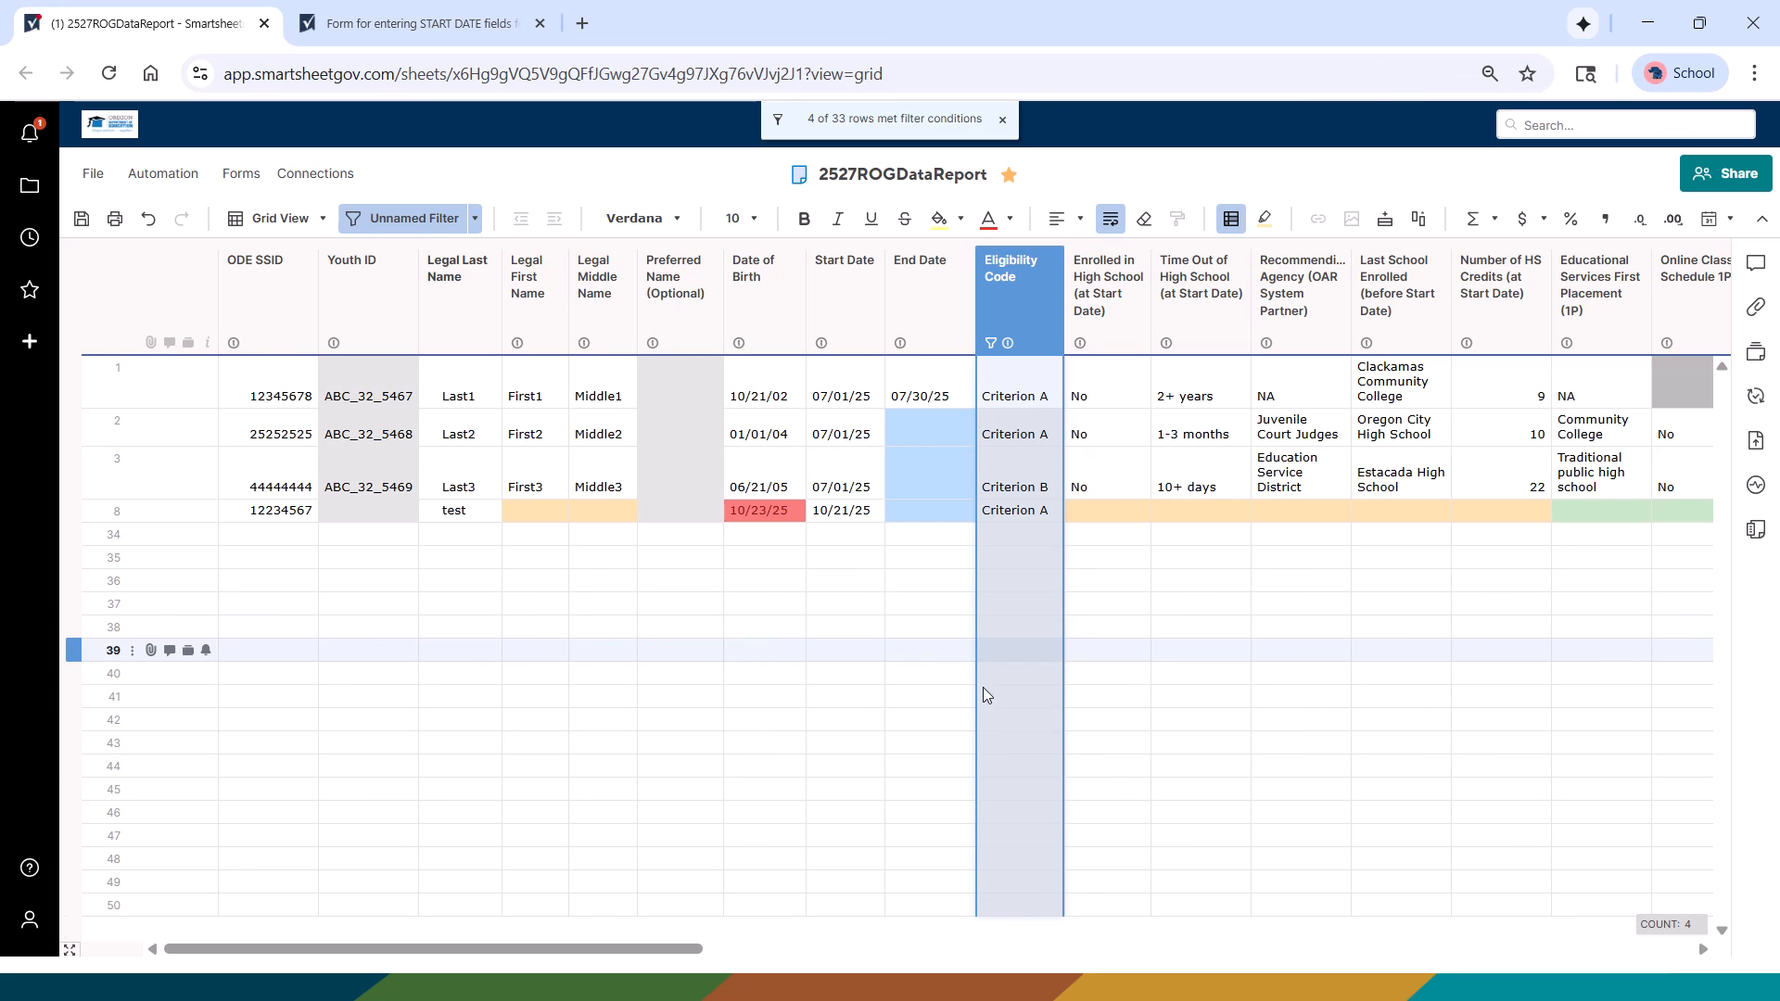
{"action": "left_click", "coordinate": [356, 220]}
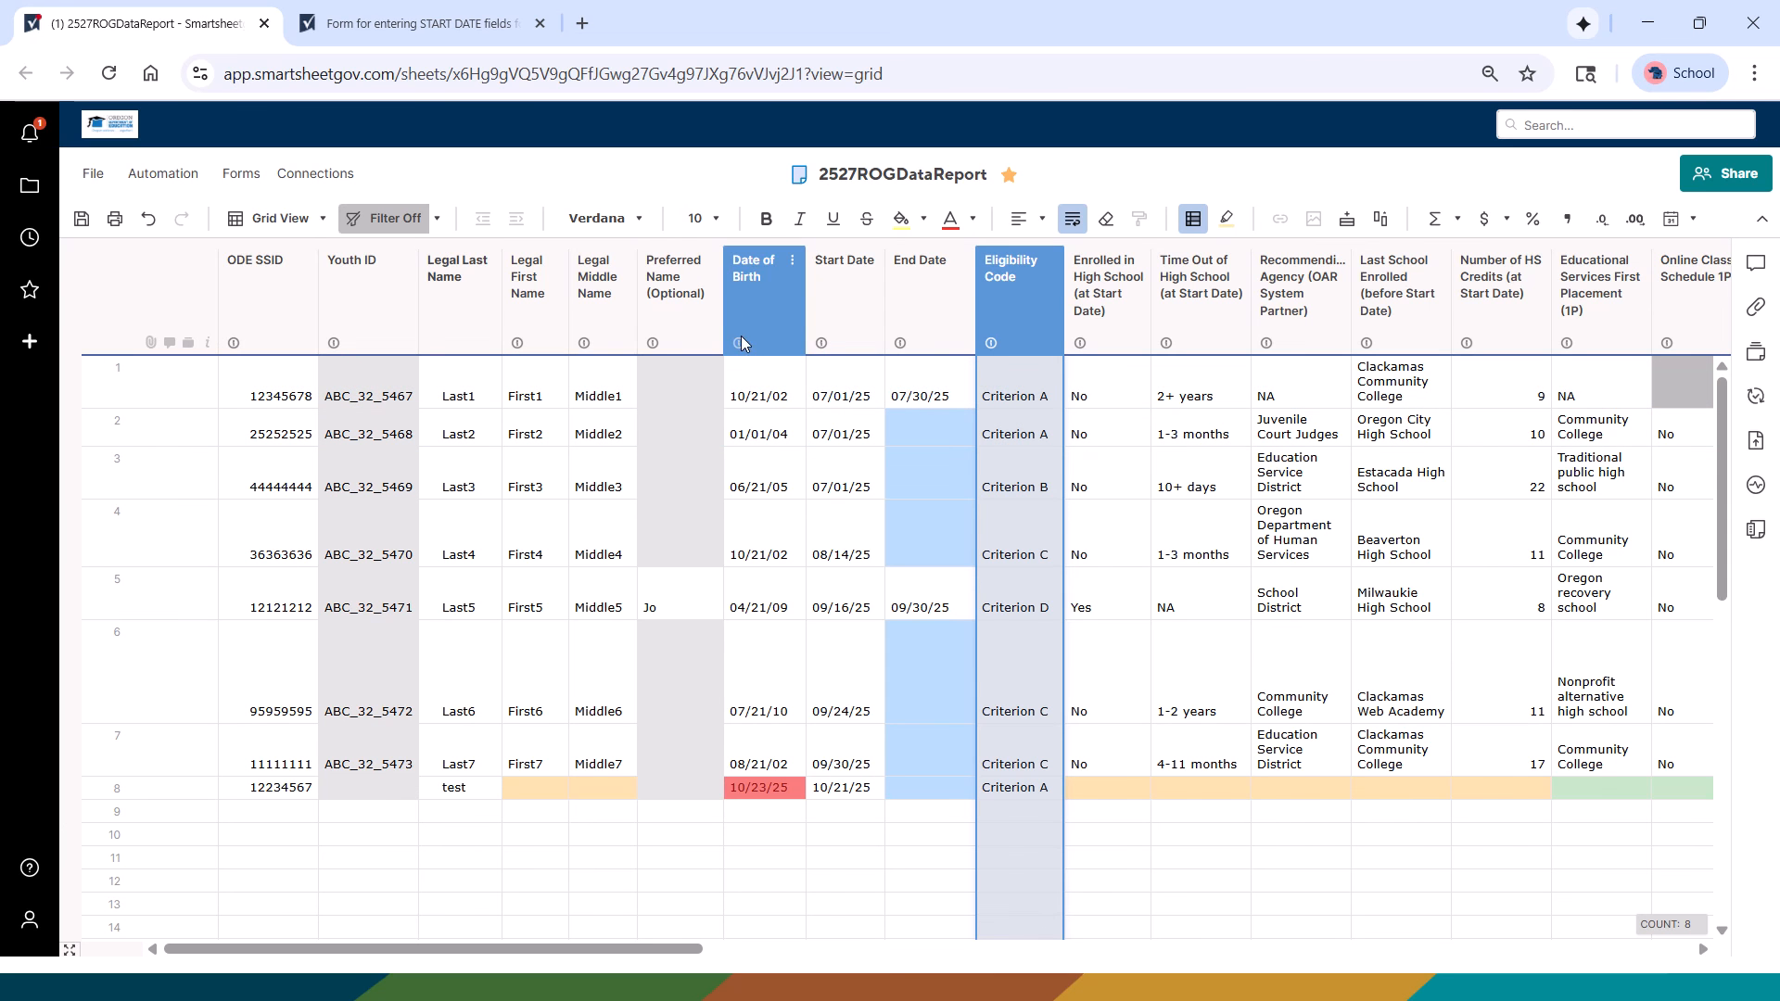
Step: View the column descriptions for Date of Birth and End Date
{"action": "mouse_move", "coordinate": [741, 342]}
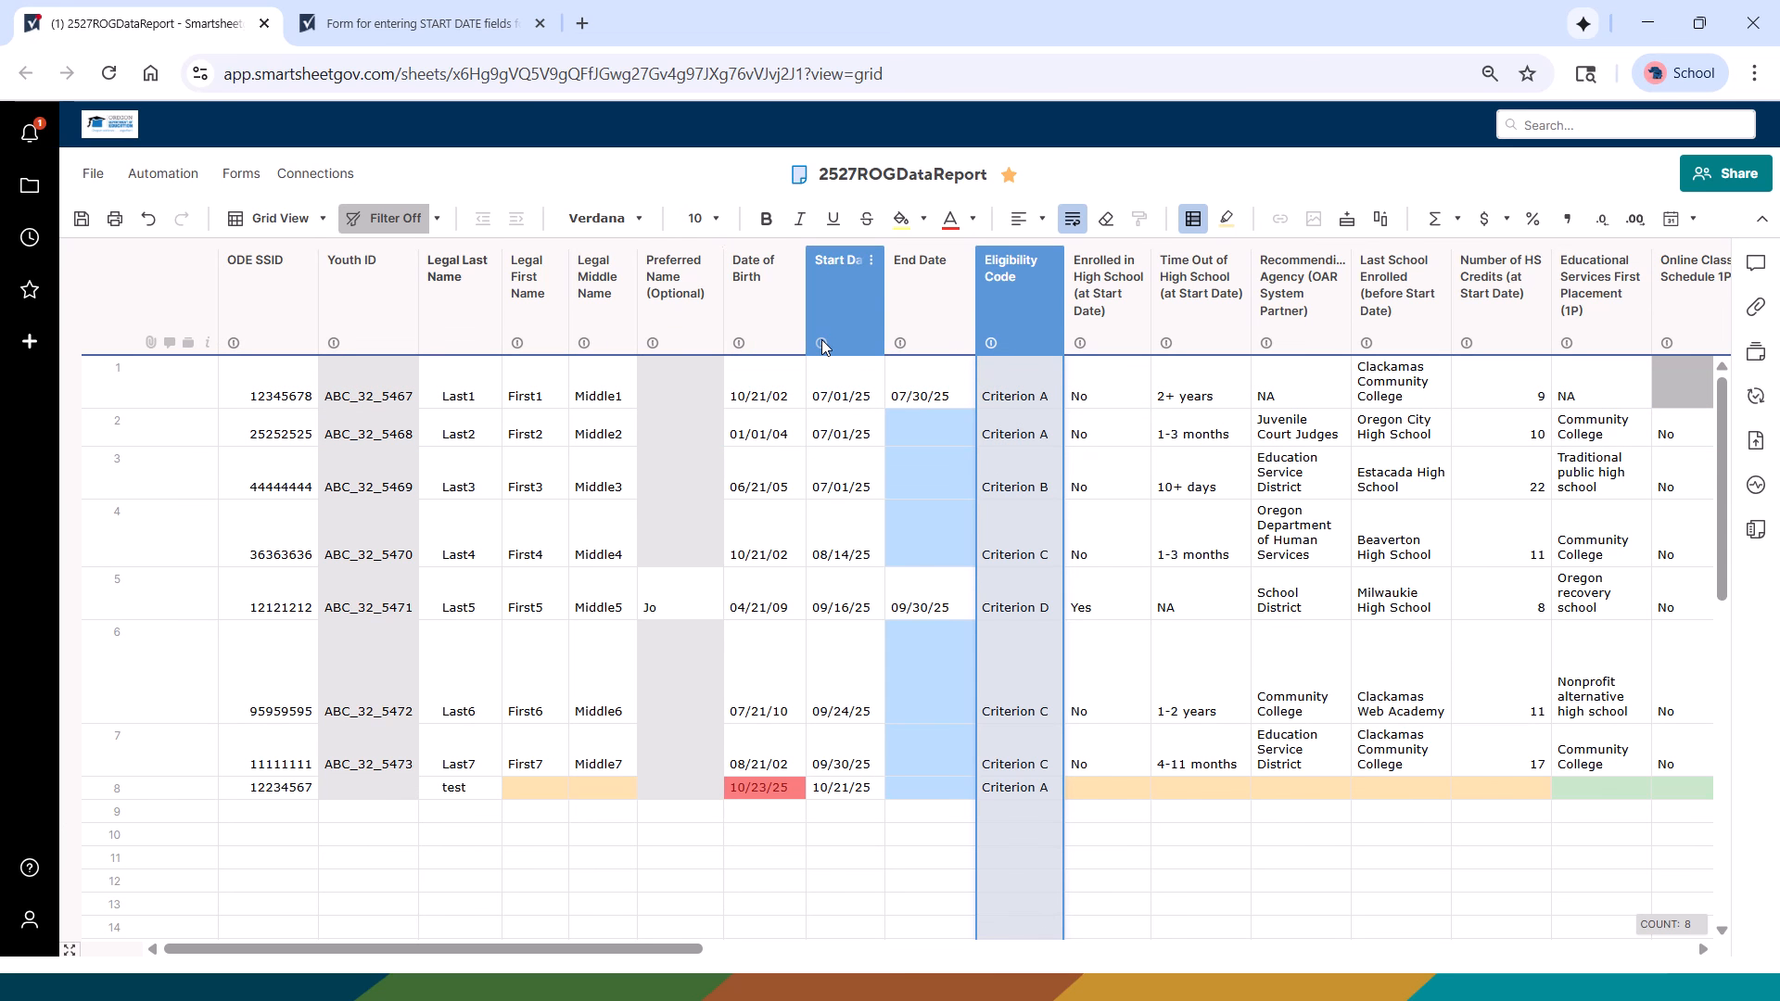
{"action": "mouse_move", "coordinate": [901, 343]}
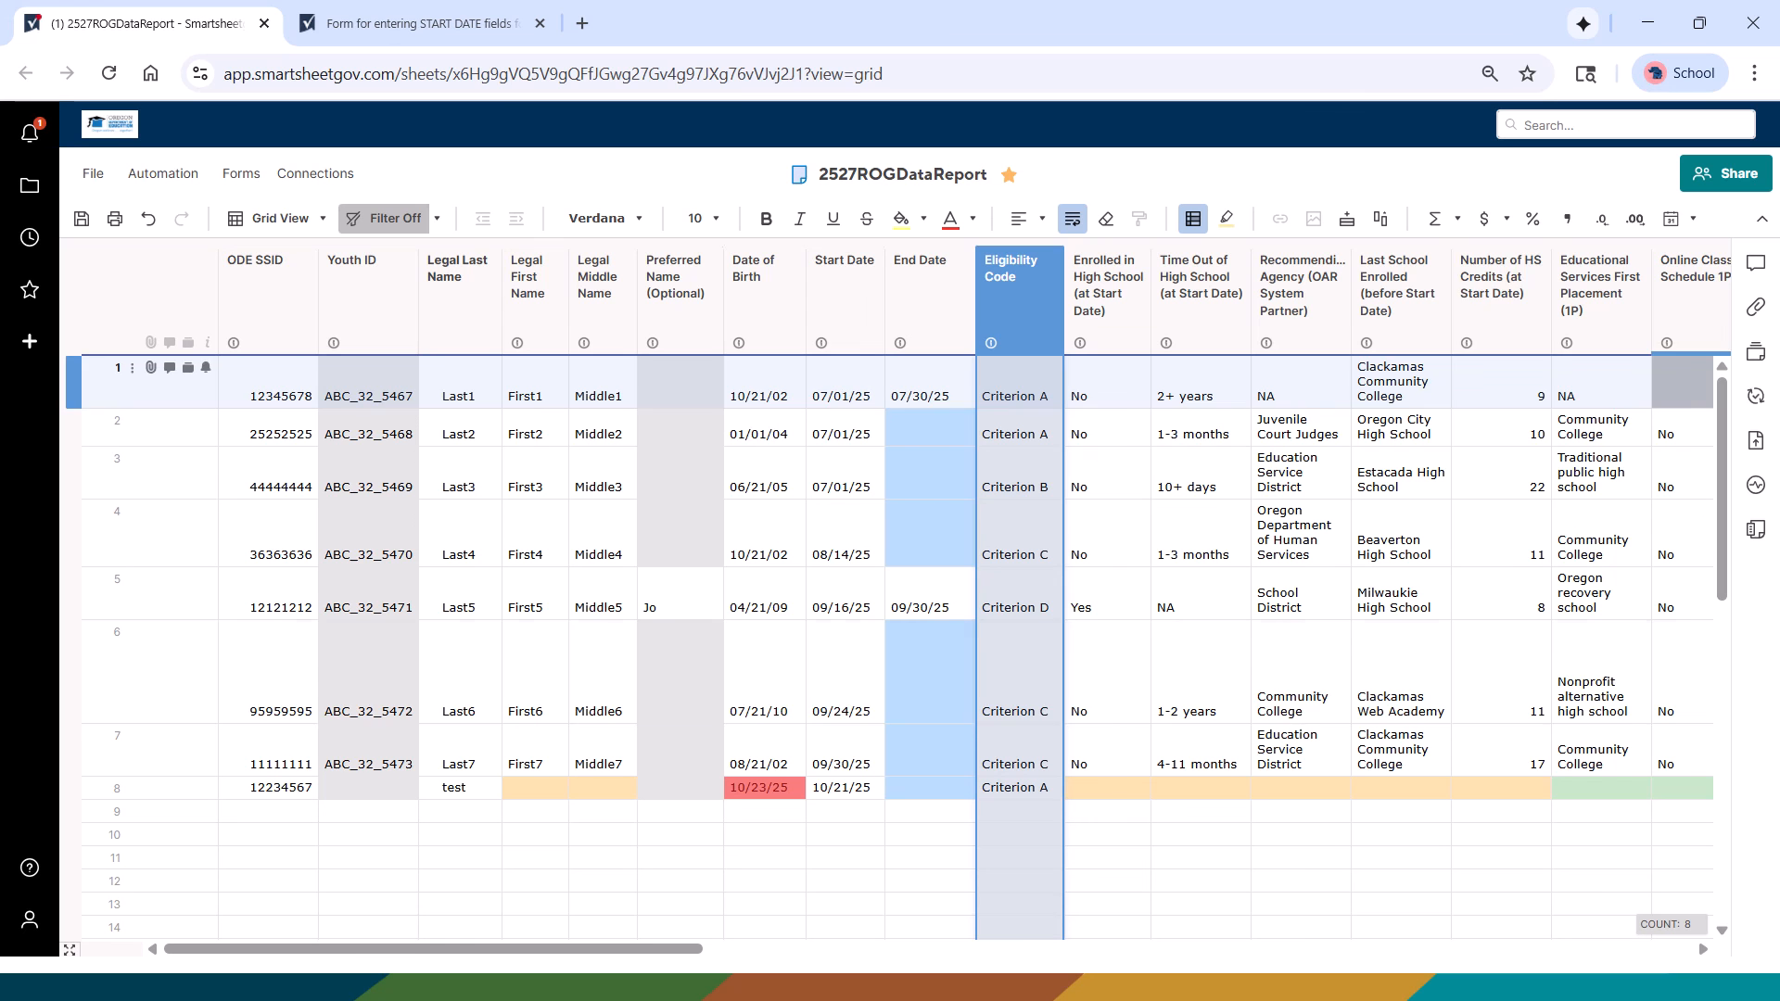
Step: Select the Date of Birth cell in row 8 and examine the cell colour coding across the sheet, through the end-of-year outcome columns
{"action": "left_click", "coordinate": [959, 634]}
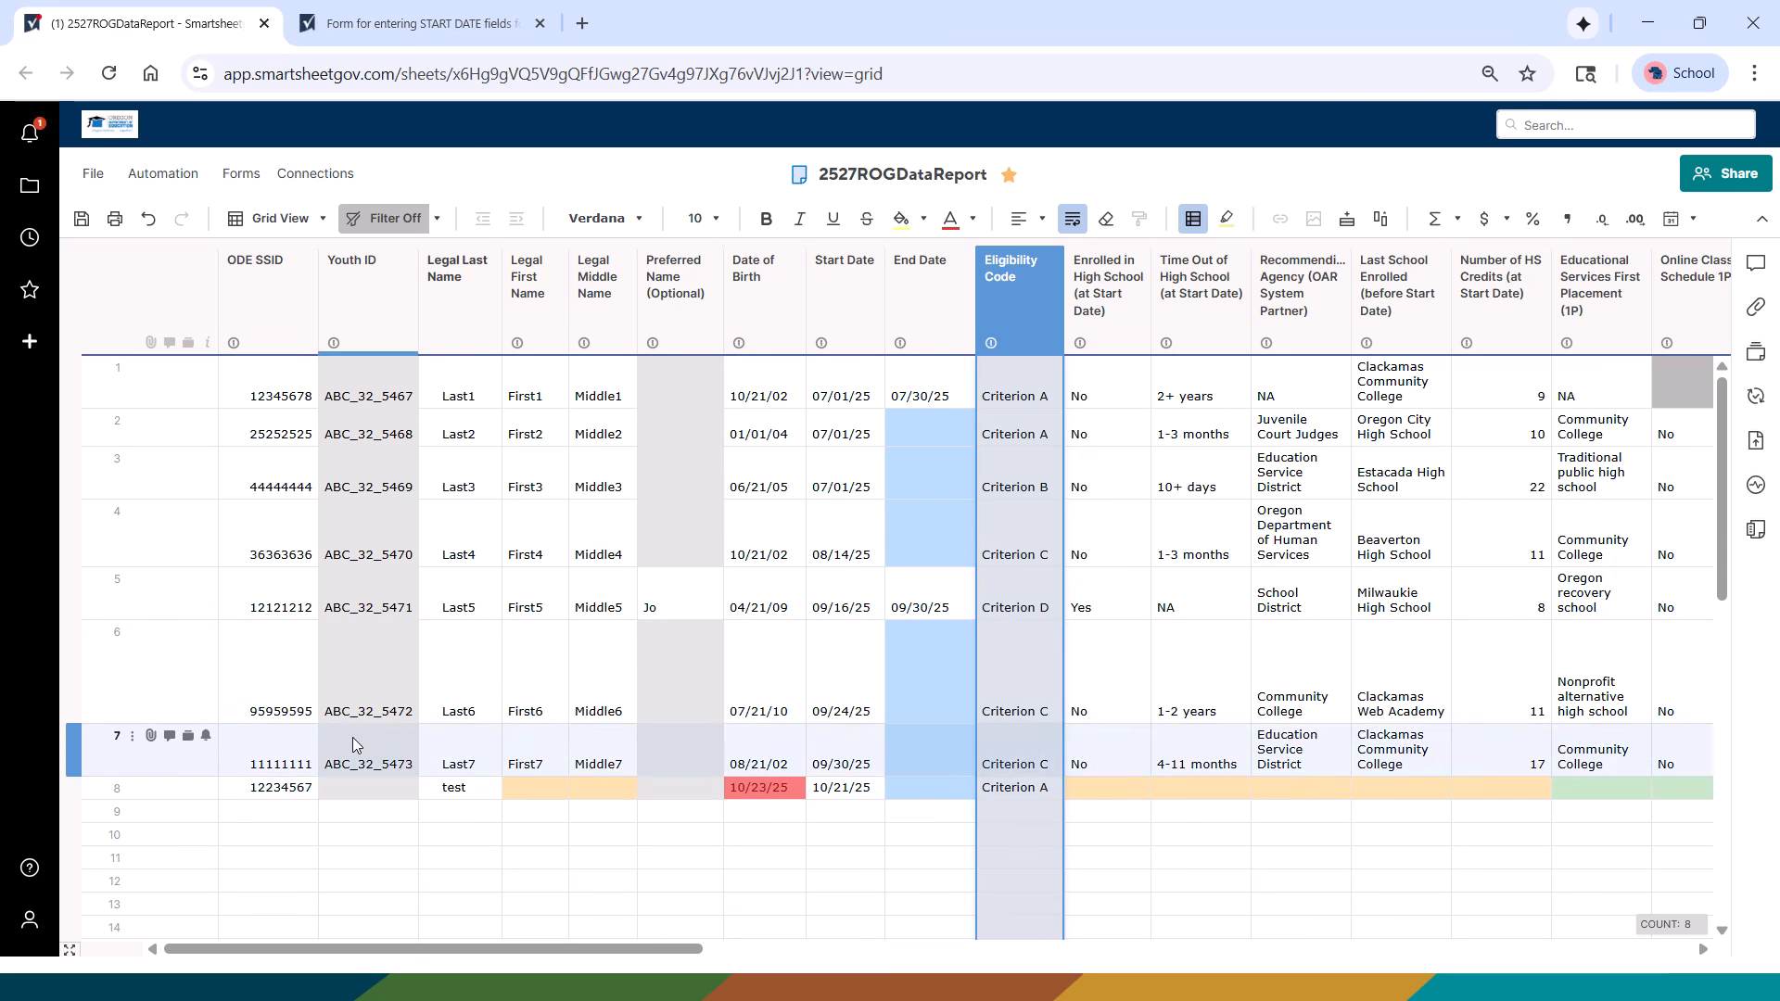
{"action": "left_click", "coordinate": [787, 797]}
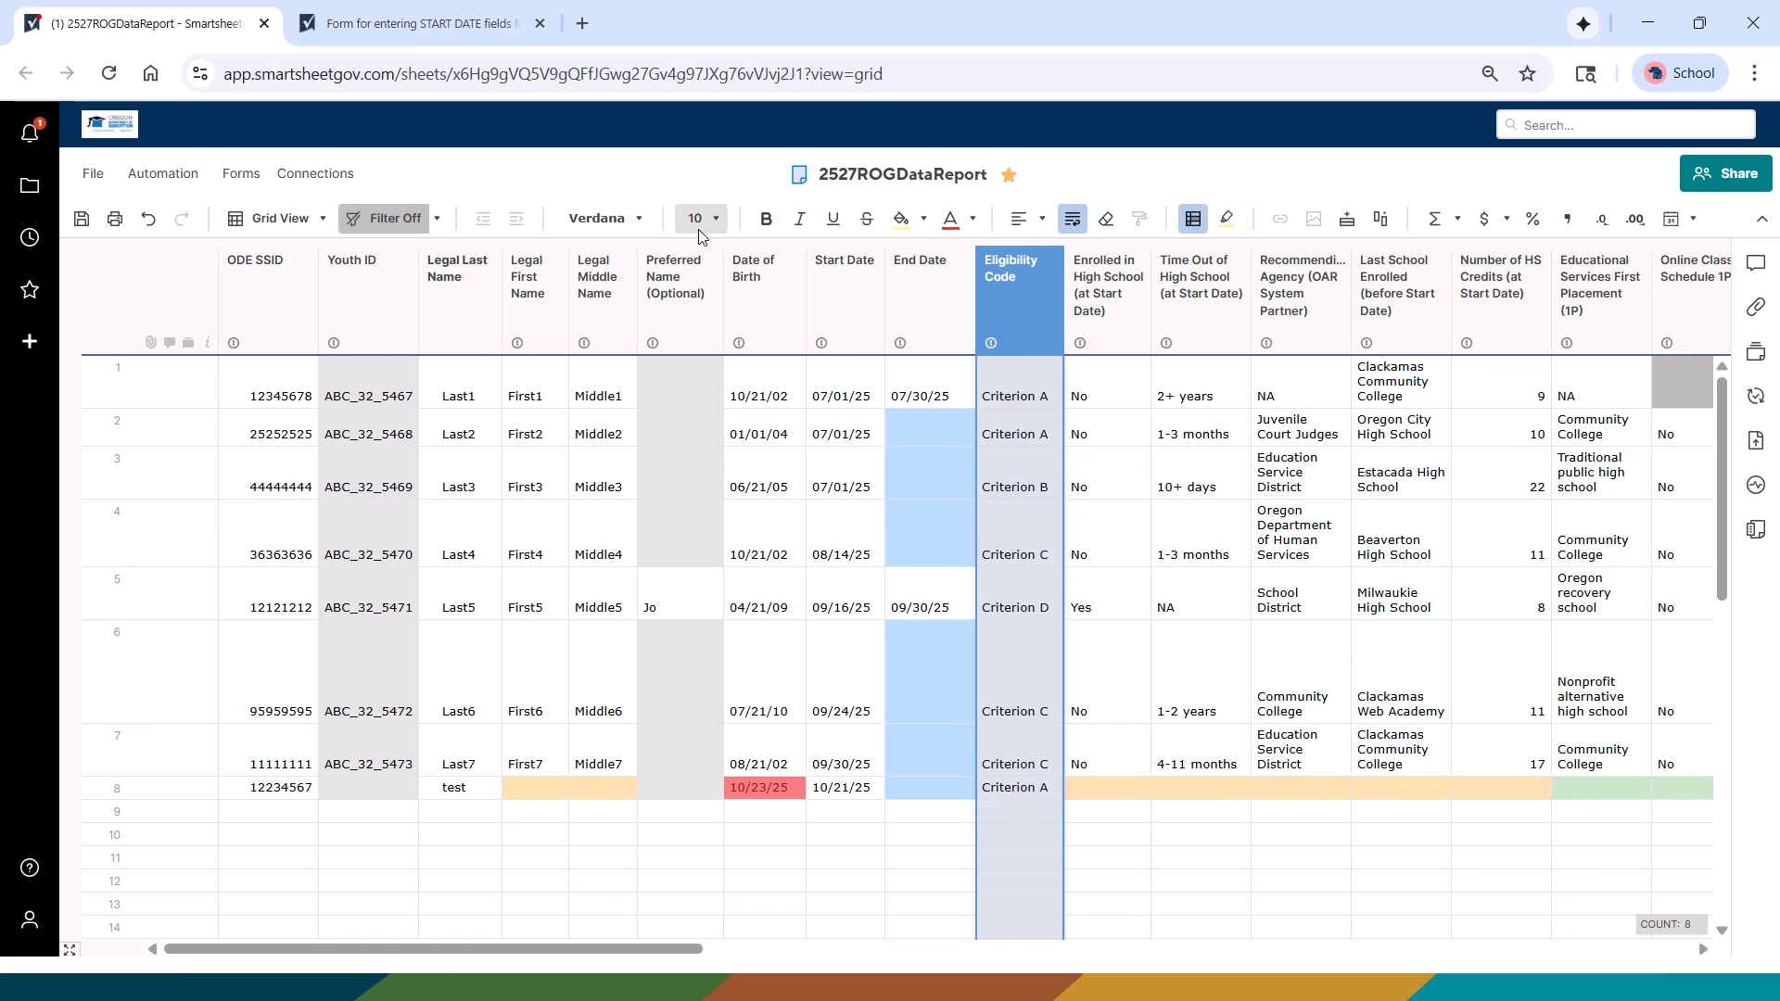
{"action": "left_click", "coordinate": [764, 788]}
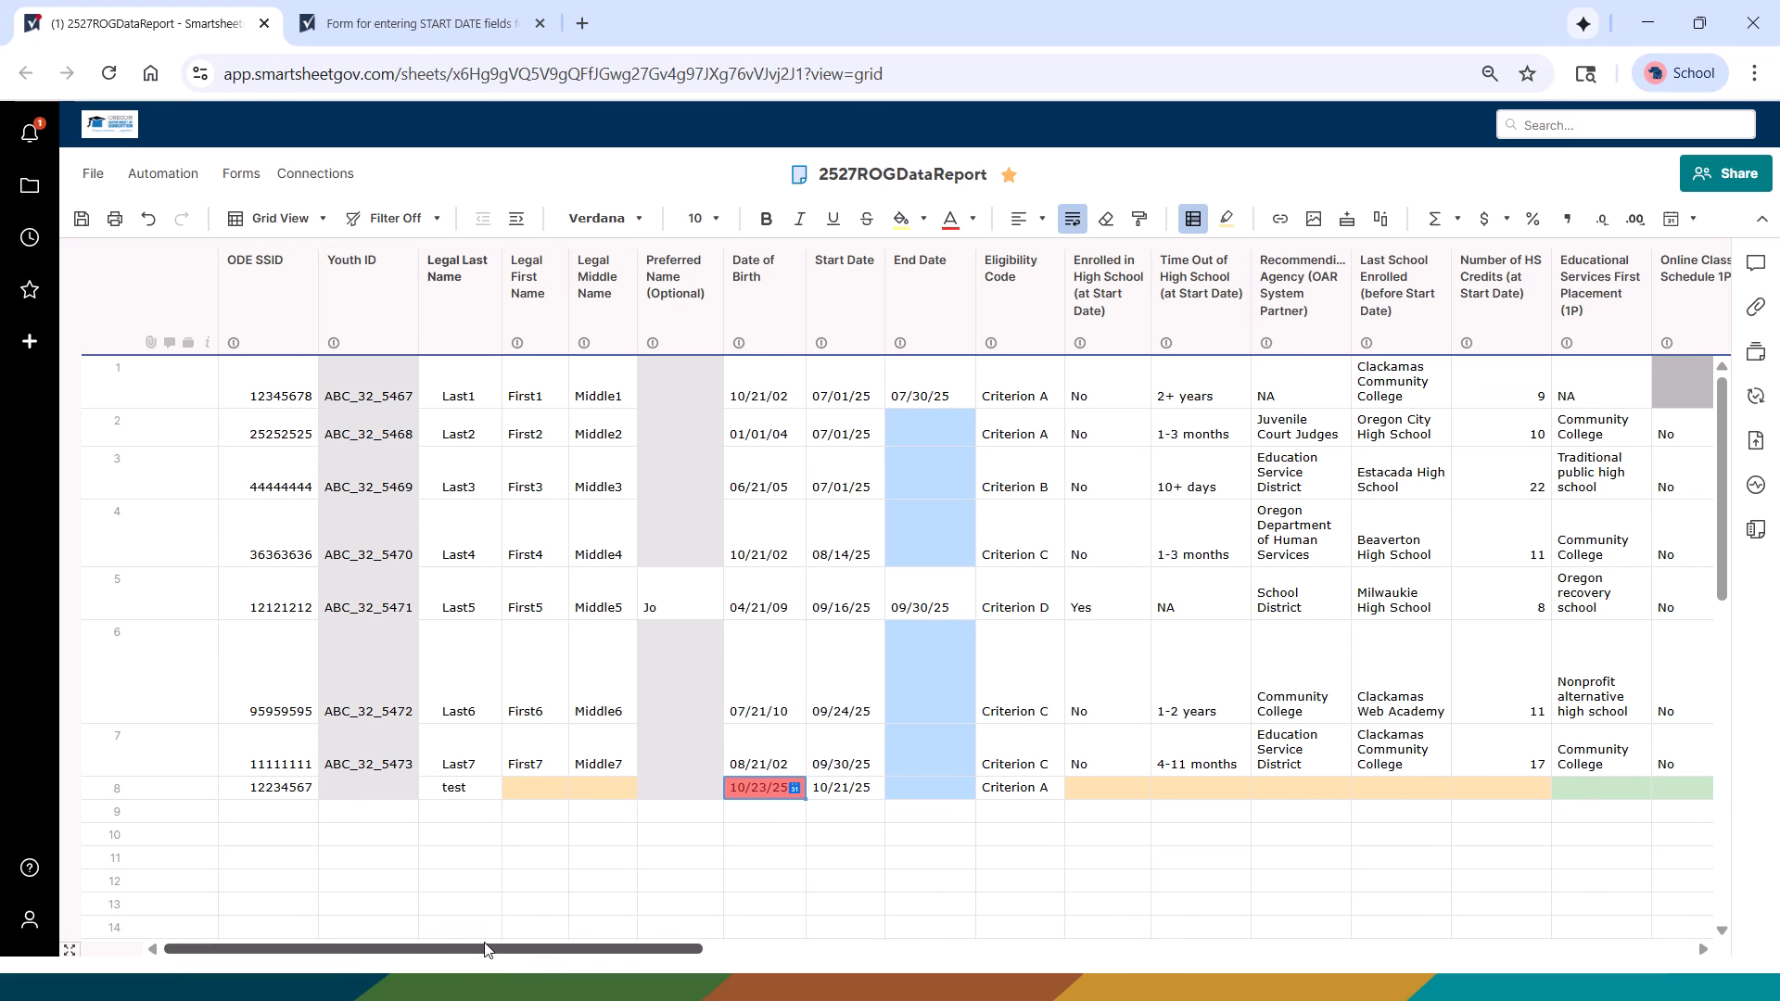
{"action": "left_click_drag", "start_coordinate": [566, 949], "coordinate": [768, 960]}
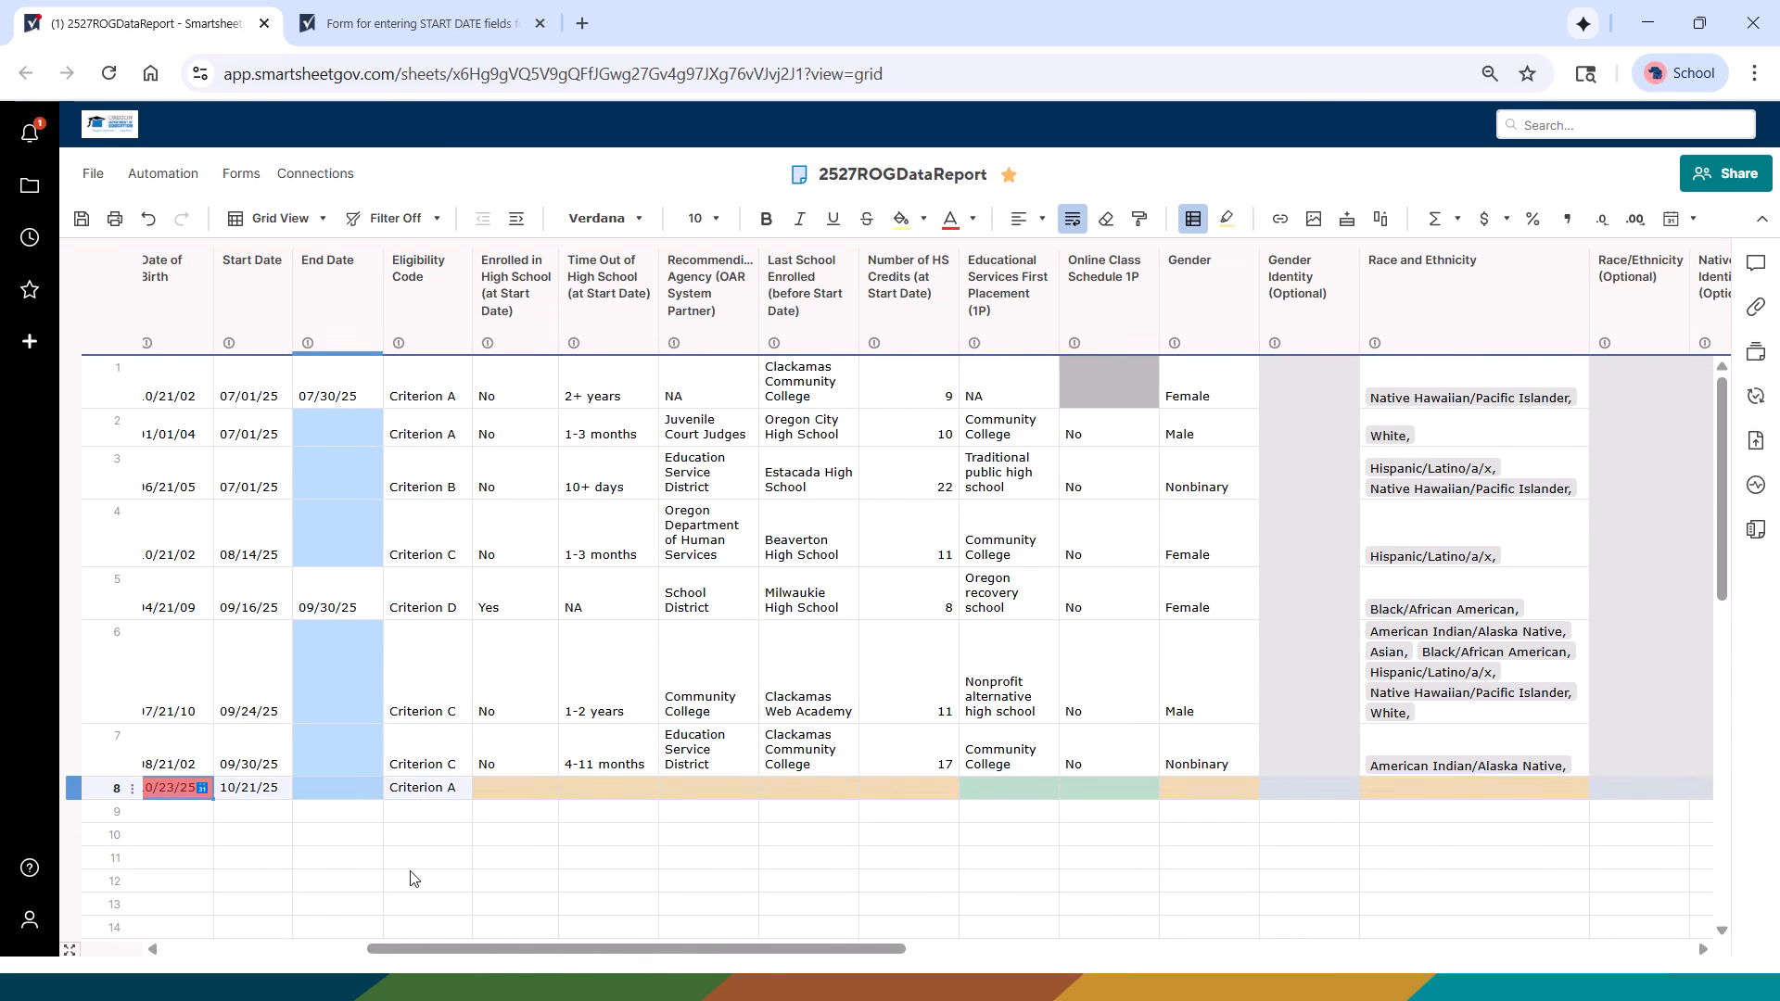
{"action": "left_click_drag", "start_coordinate": [480, 955], "coordinate": [349, 953]}
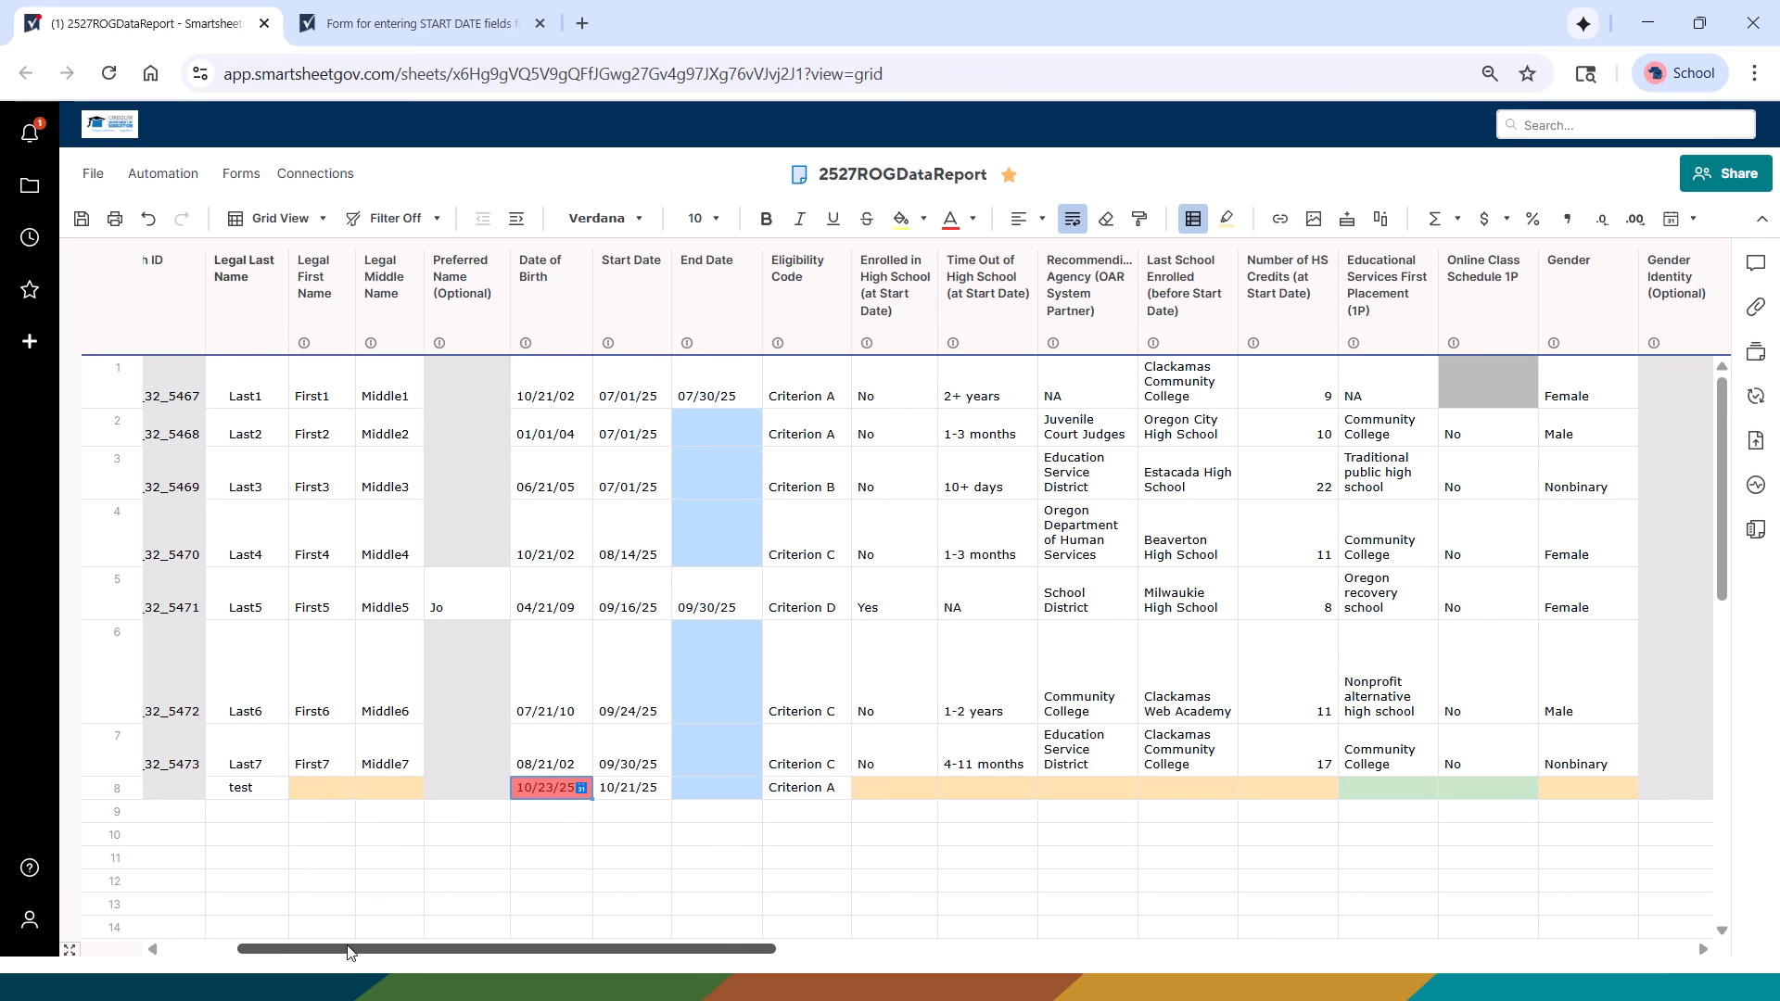
{"action": "left_click_drag", "start_coordinate": [350, 953], "coordinate": [628, 950]}
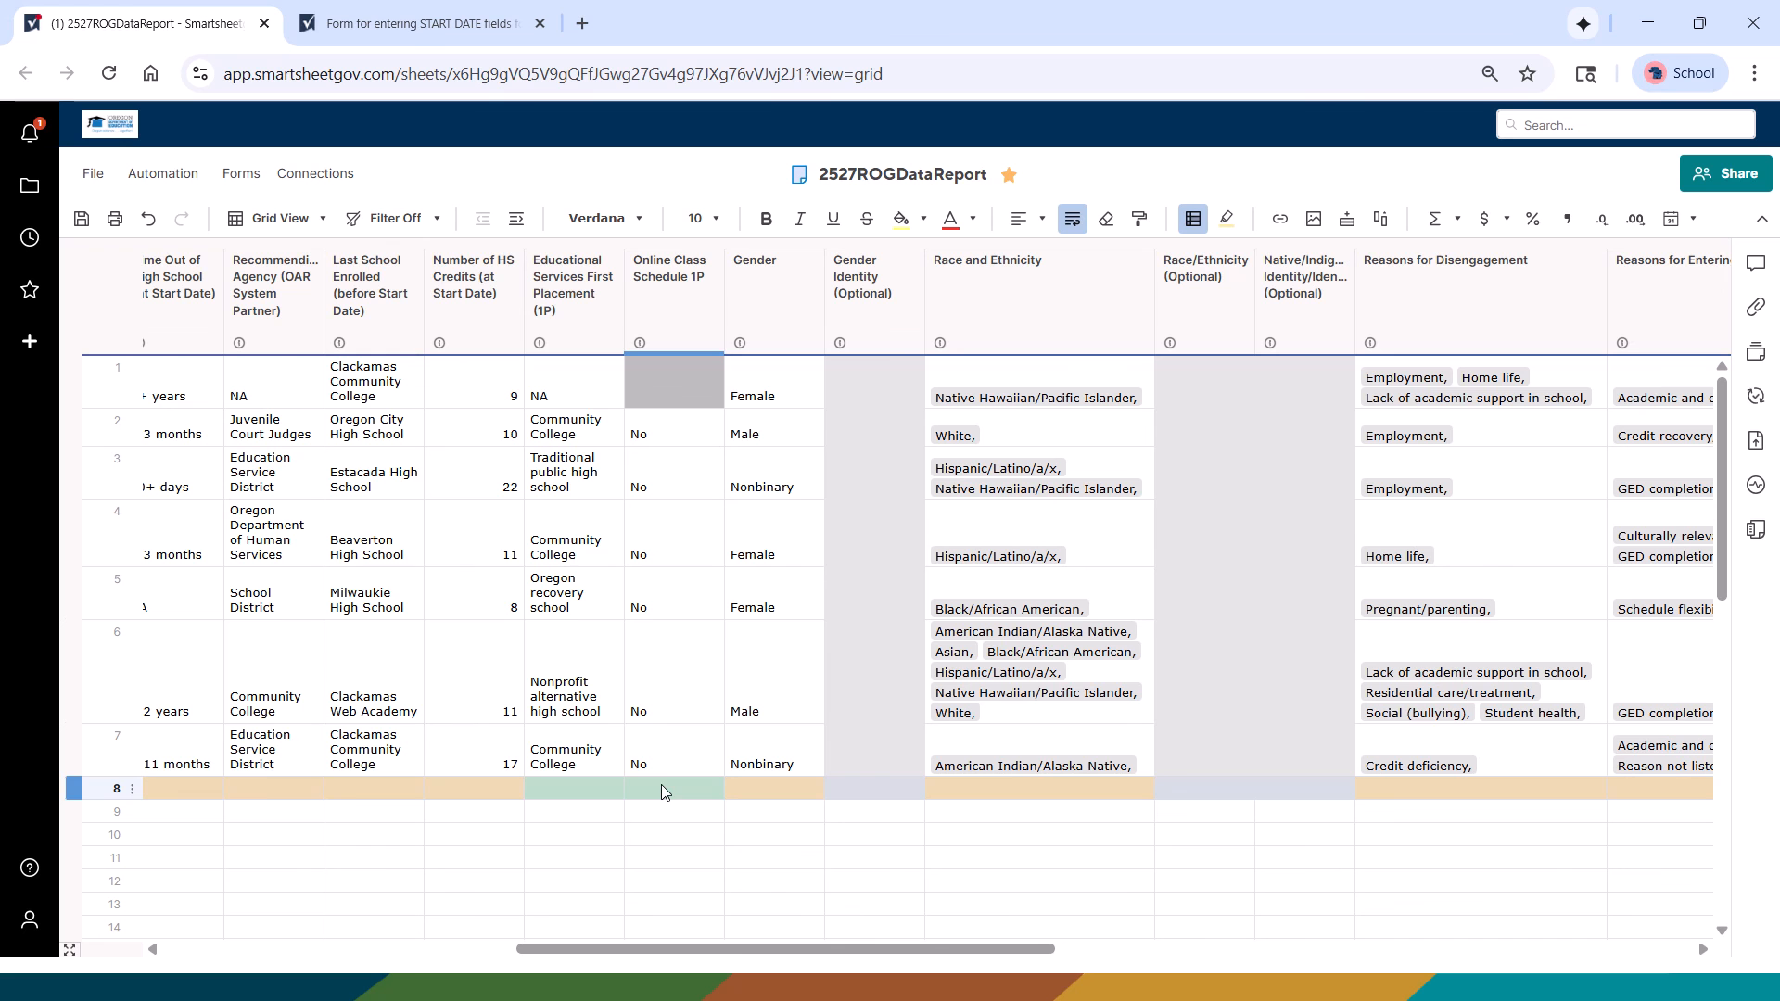
{"action": "left_click_drag", "start_coordinate": [783, 948], "coordinate": [1293, 936]}
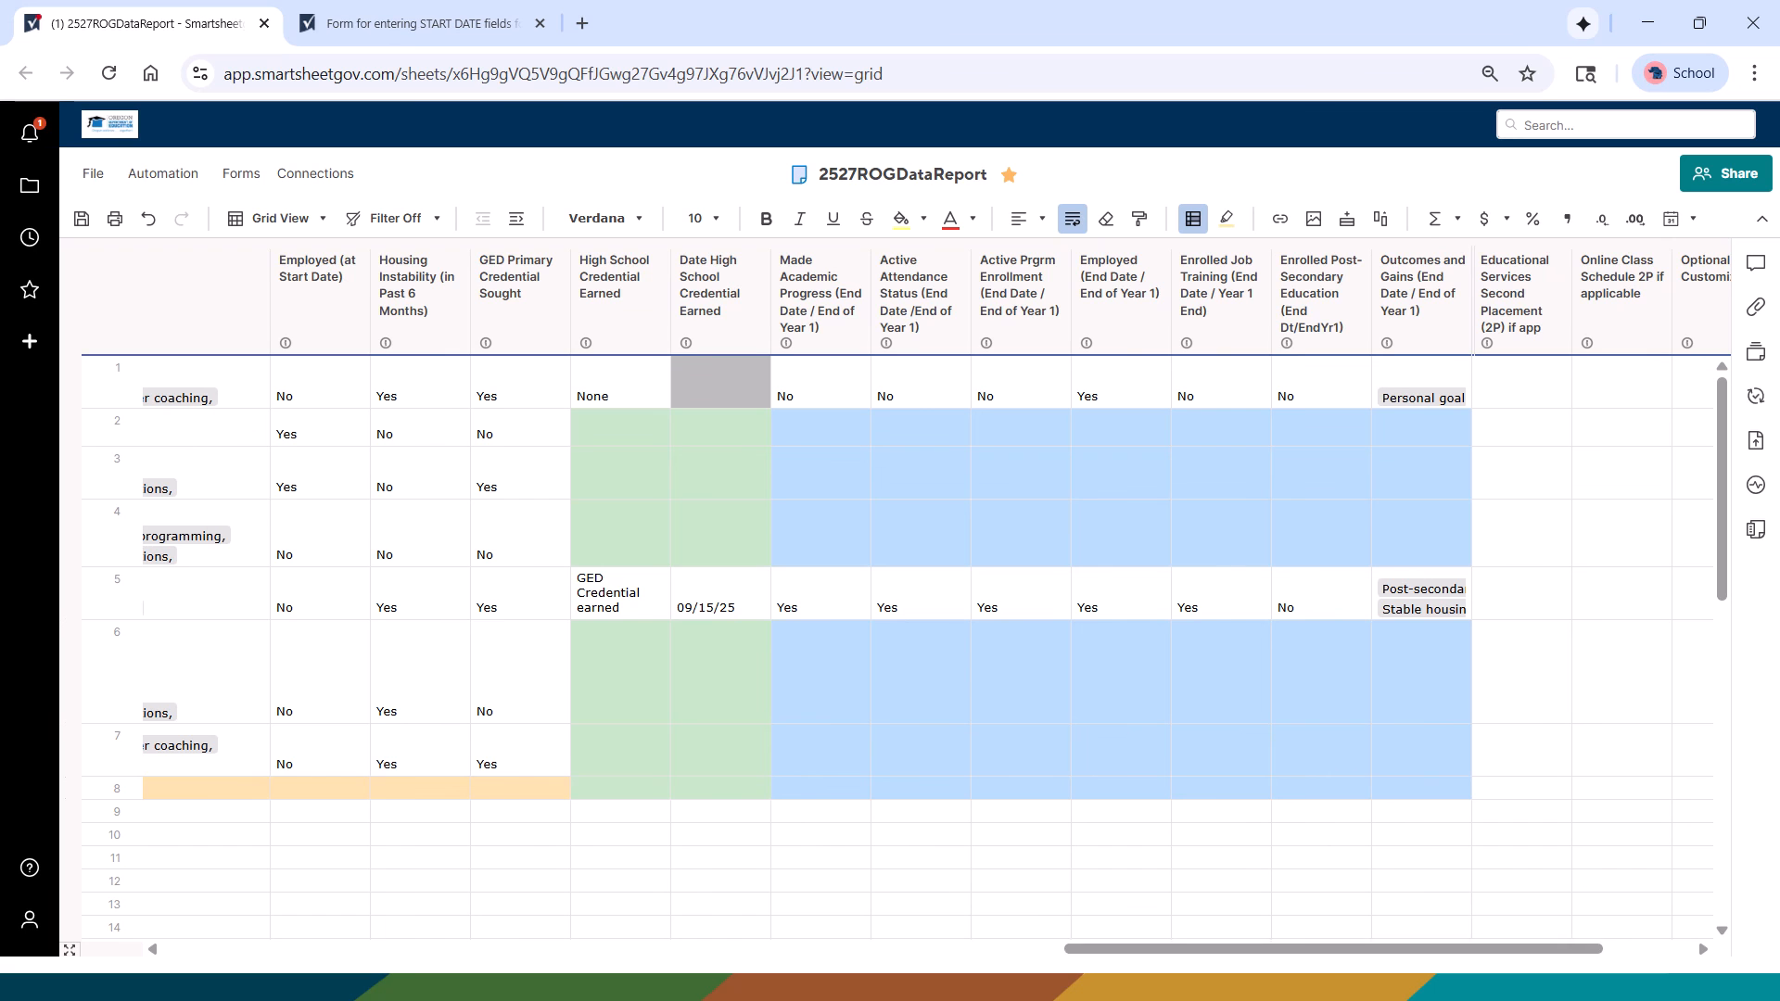
{"action": "left_click_drag", "start_coordinate": [1333, 958], "coordinate": [857, 959]}
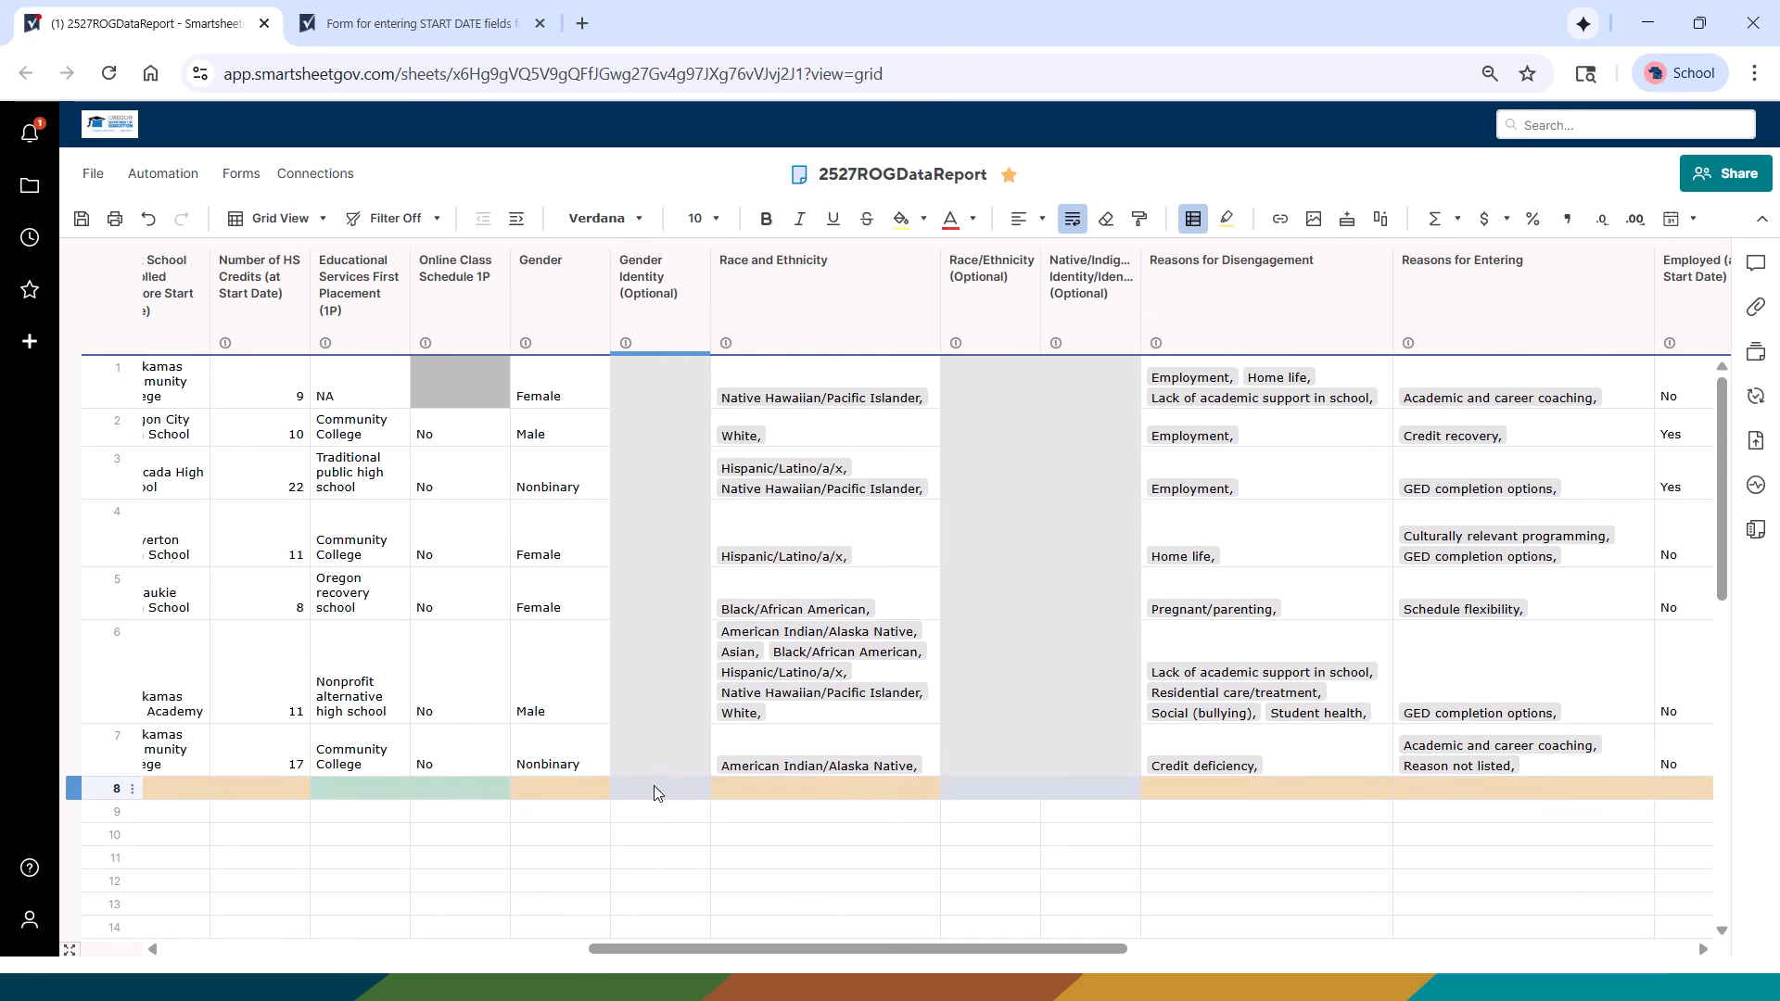
{"action": "left_click_drag", "start_coordinate": [742, 957], "coordinate": [344, 969]}
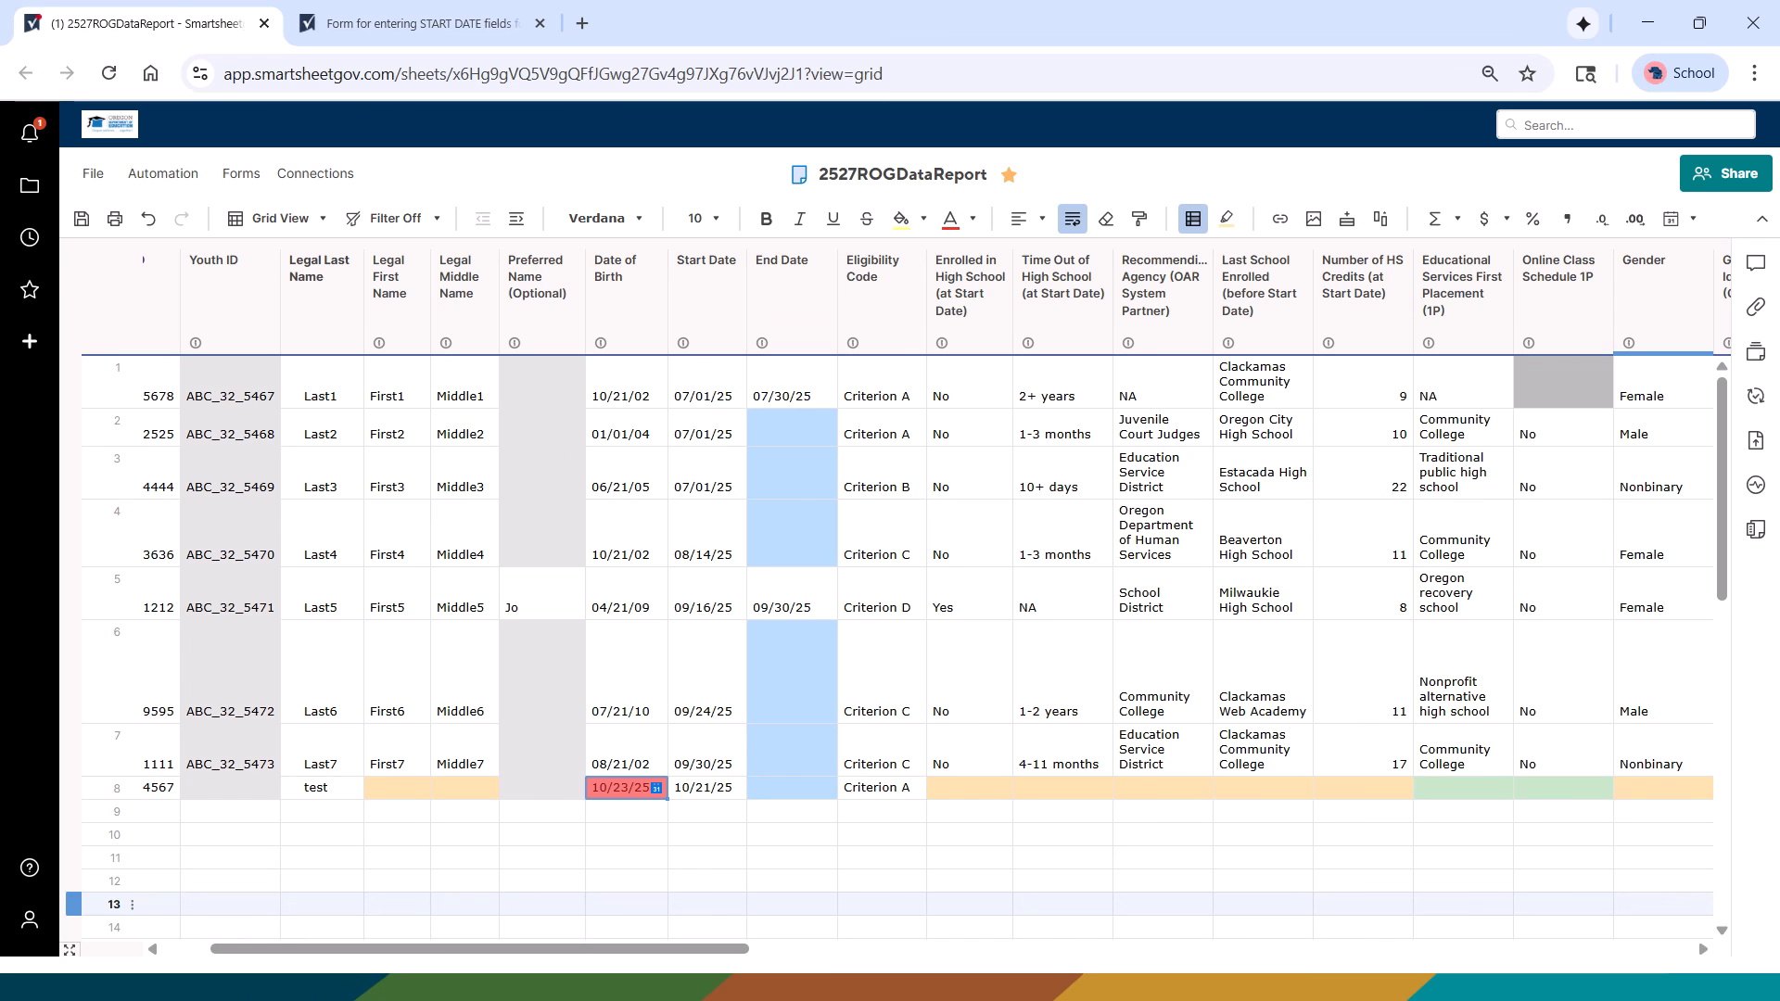